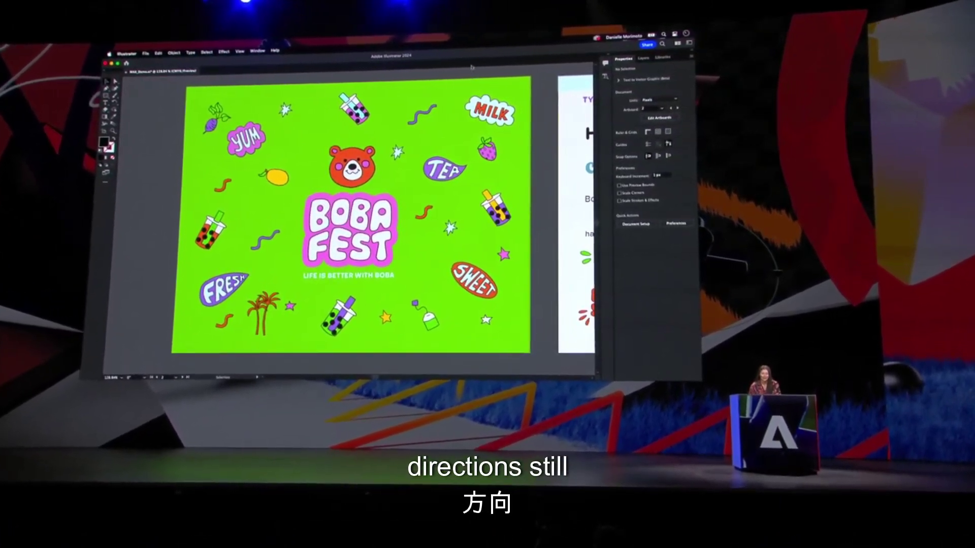
- Scroll and pan up from the Boba Fest artboard to bring the Moodboard artboard into view
scroll(483, 78, "up", 10)
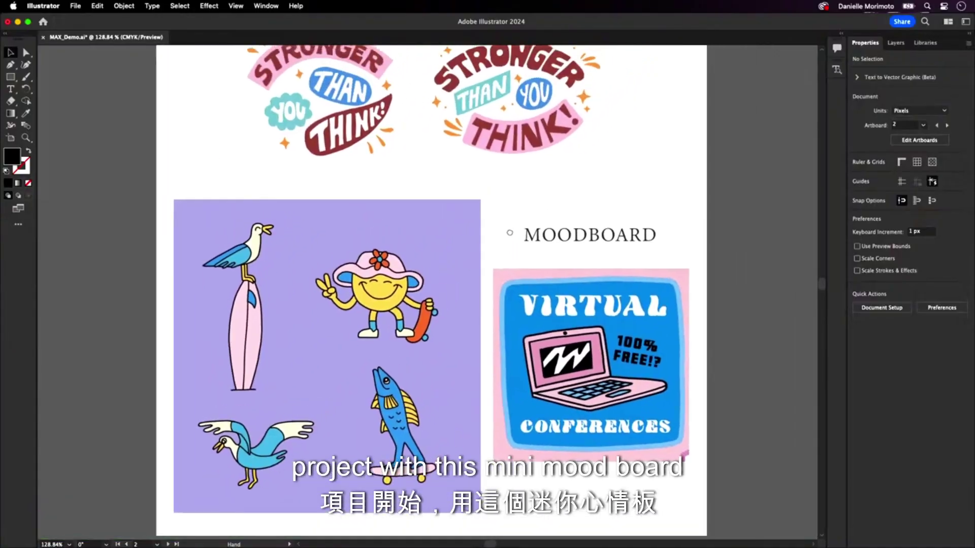
left_click_drag(509, 233, 510, 250)
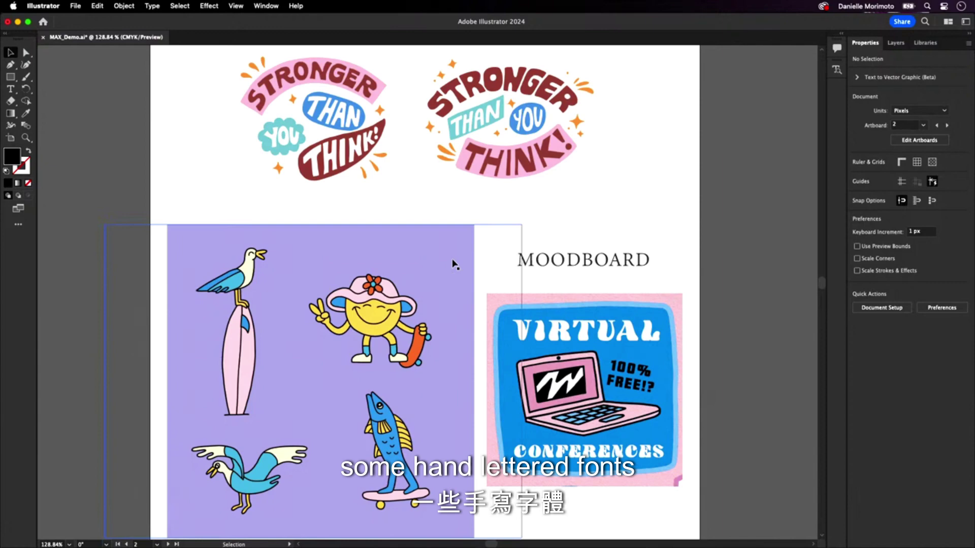
scroll(453, 263, "down", 3)
scroll(453, 263, "right", 5)
- Zoom in on the Virtual Conferences image, select it, and toggle Outline view on and off
key("z")
left_click_drag(523, 311, 577, 333)
key("v")
left_click(479, 306)
key("super+y")
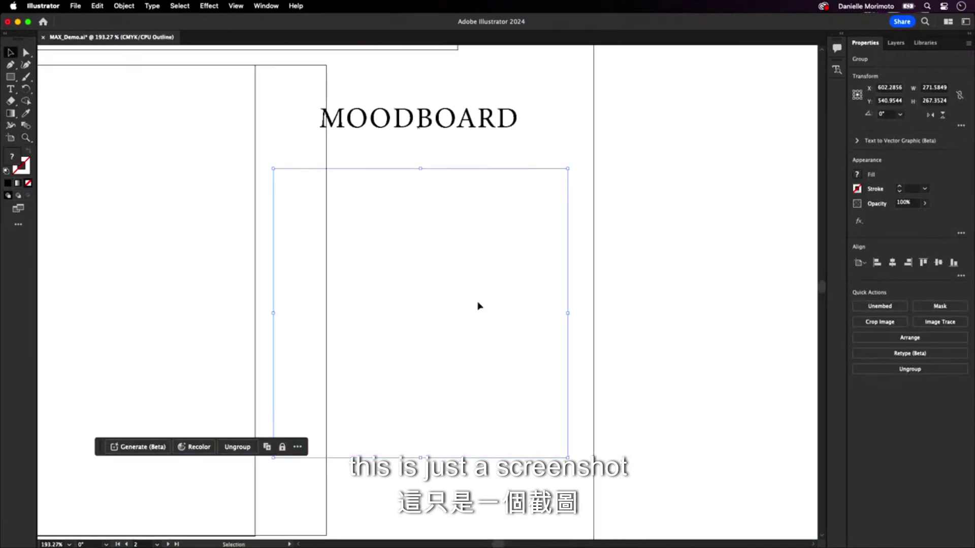
key("super+y")
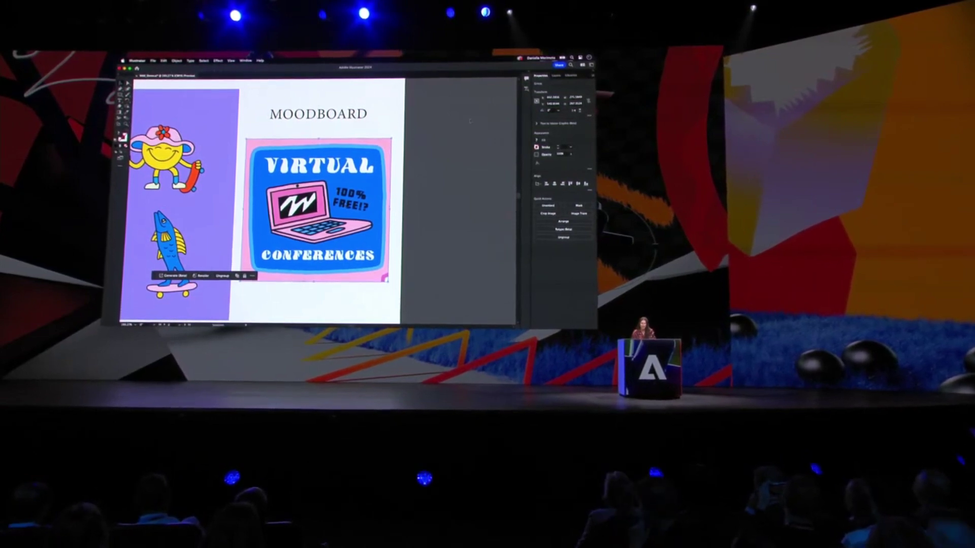
- Run Retype on the Virtual Conferences image to detect its lettering and list matching fonts
left_click(563, 229)
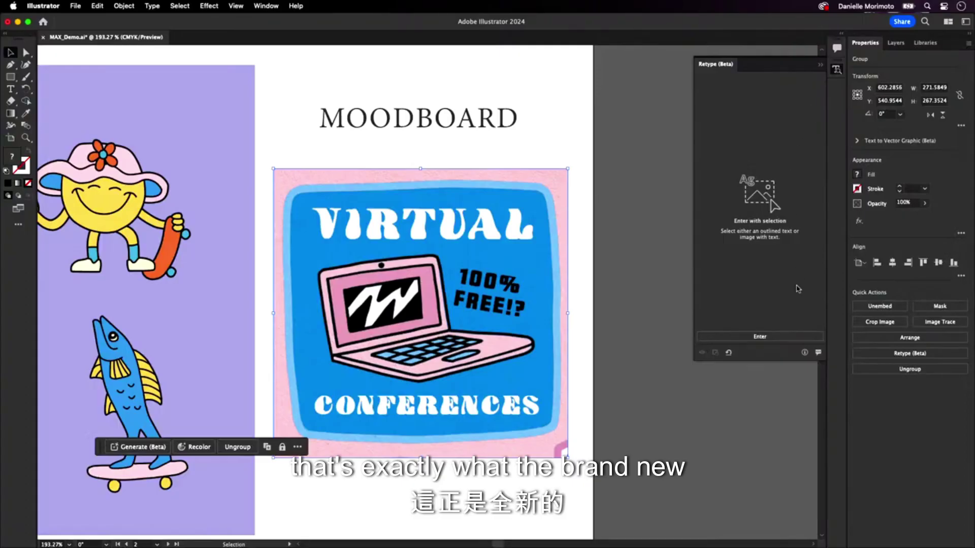
left_click(779, 337)
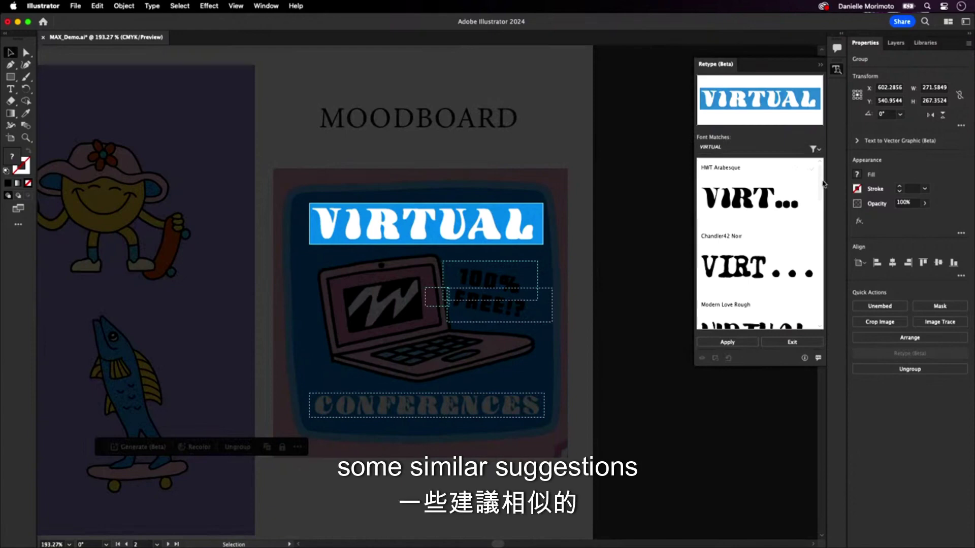
scroll(818, 182, "down", 3)
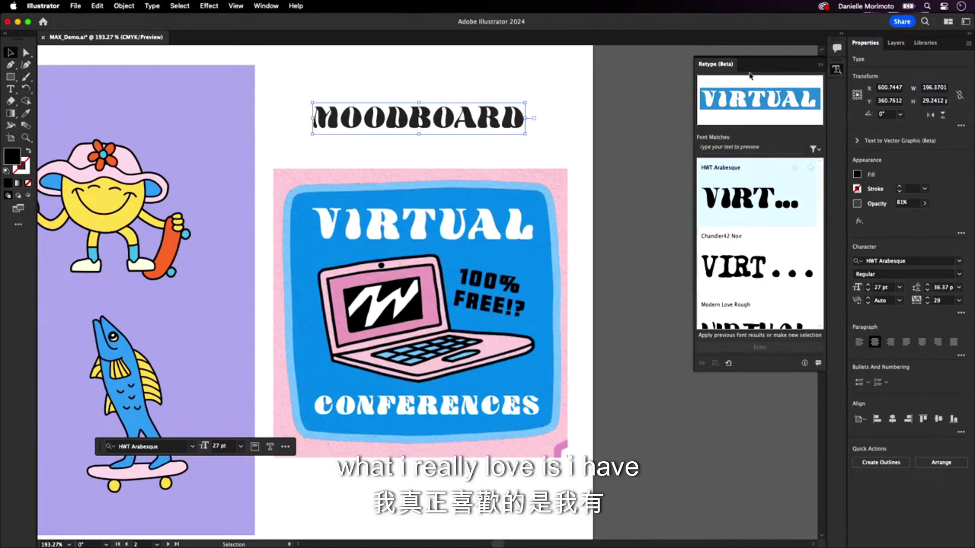
- Exit Retype, deselect, and show the Travel Journal Design library
left_click(820, 67)
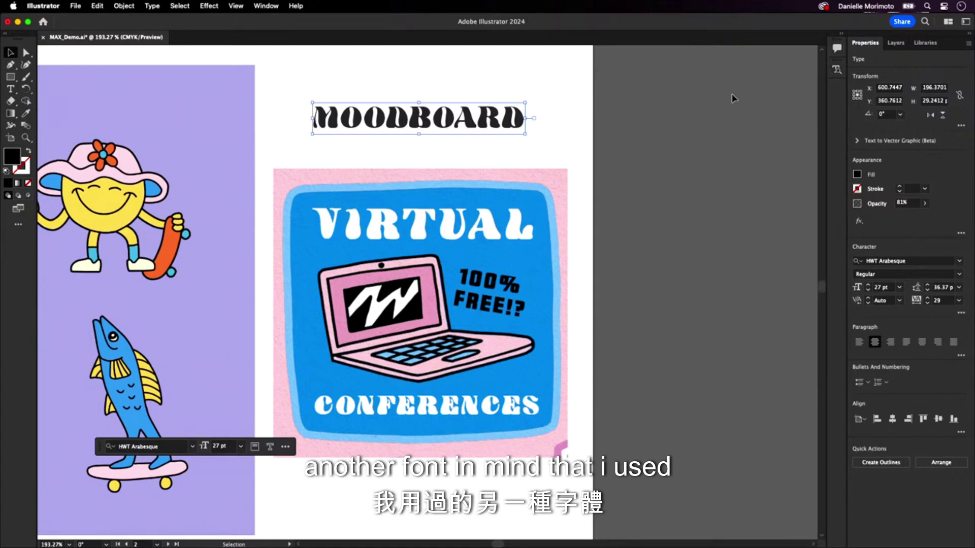
left_click(733, 98)
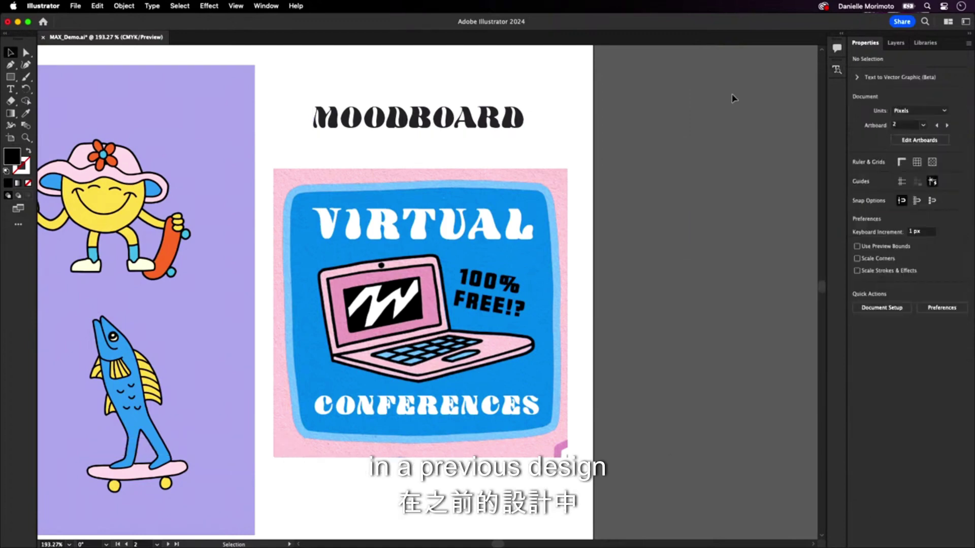
left_click(925, 43)
- Scroll down to the Type artboard, zoom in, select the California lettering and view it in Outline mode
scroll(970, 122, "down", 3)
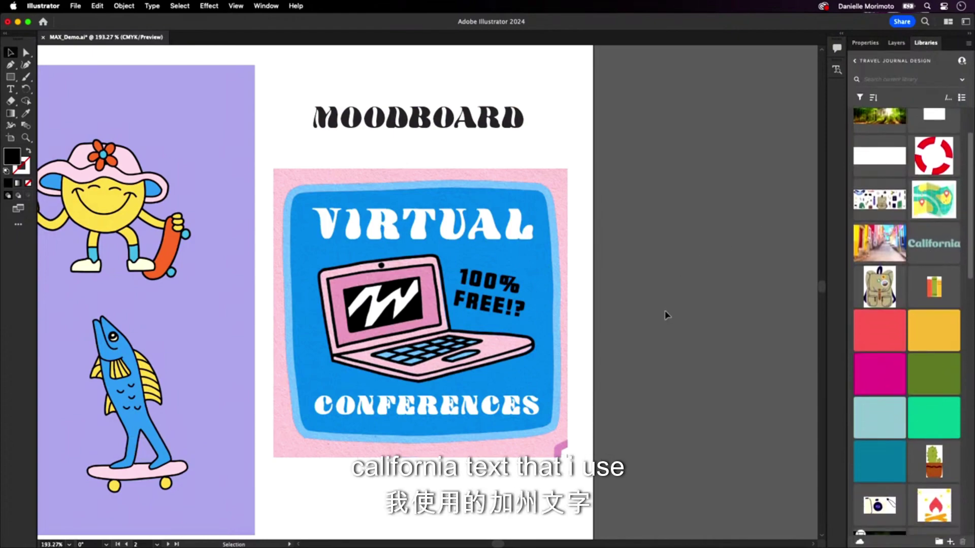
scroll(466, 392, "down", 5)
scroll(466, 392, "down", 6)
key("z")
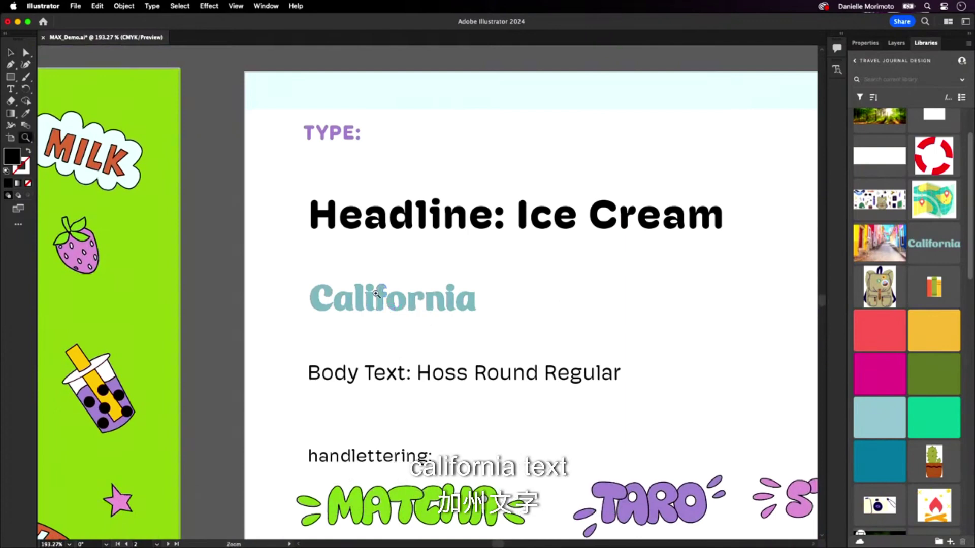
left_click_drag(371, 295, 389, 306)
left_click(389, 306)
key("ctrl+y")
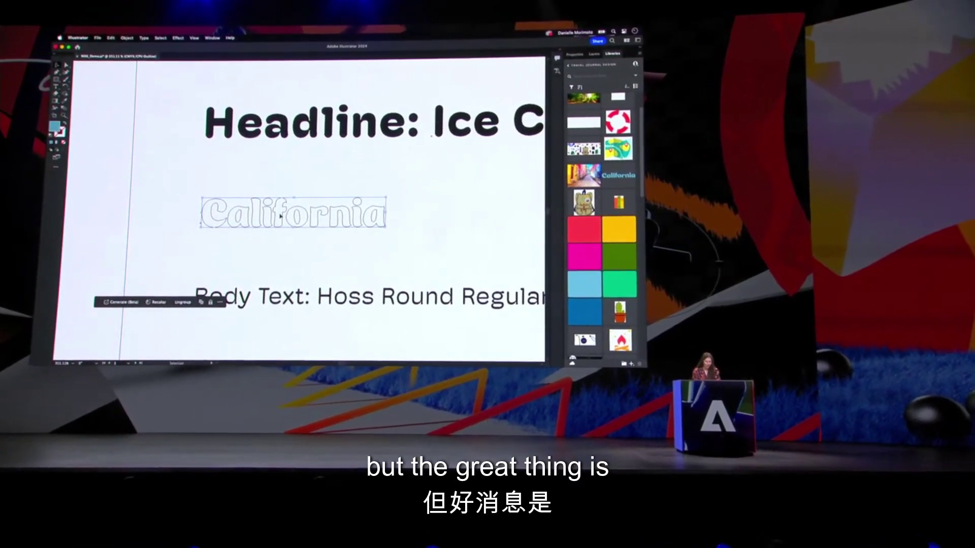
- Convert the outlined California lettering to live text in Ice Cream Standard with Retype
key("super+y")
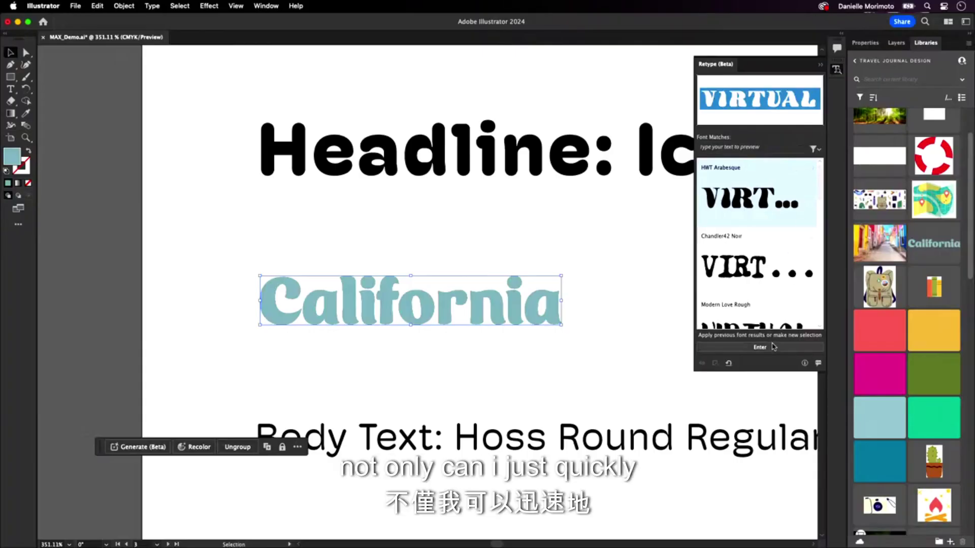
left_click(773, 344)
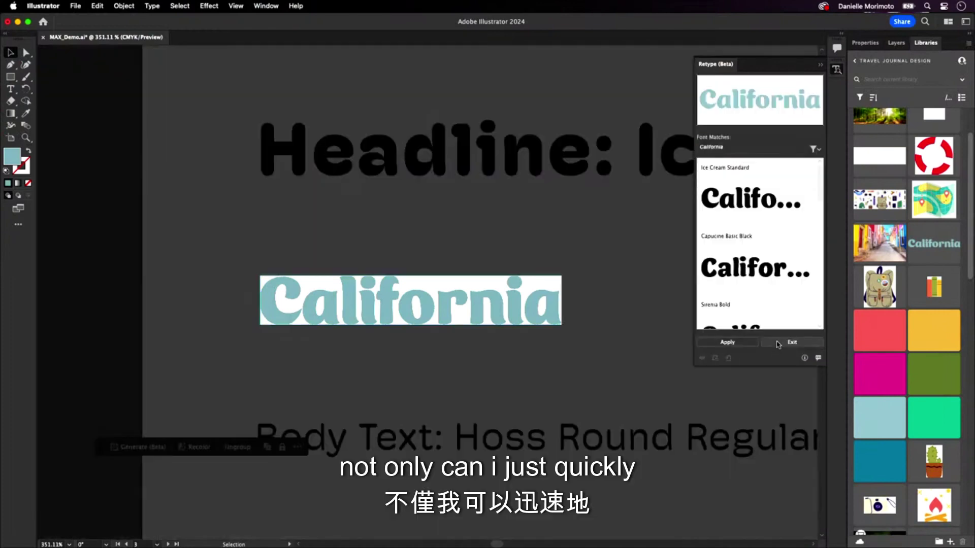
left_click(757, 206)
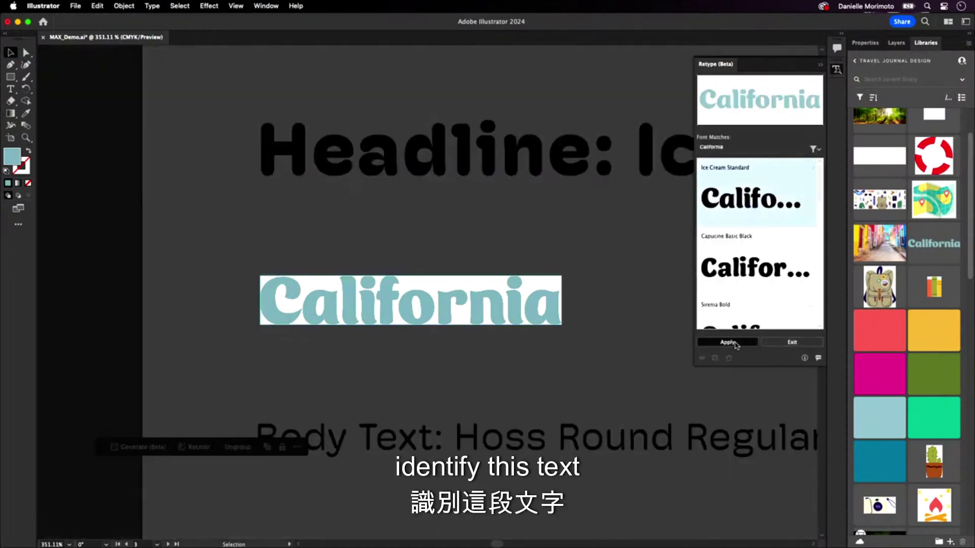
left_click(733, 344)
left_click(791, 342)
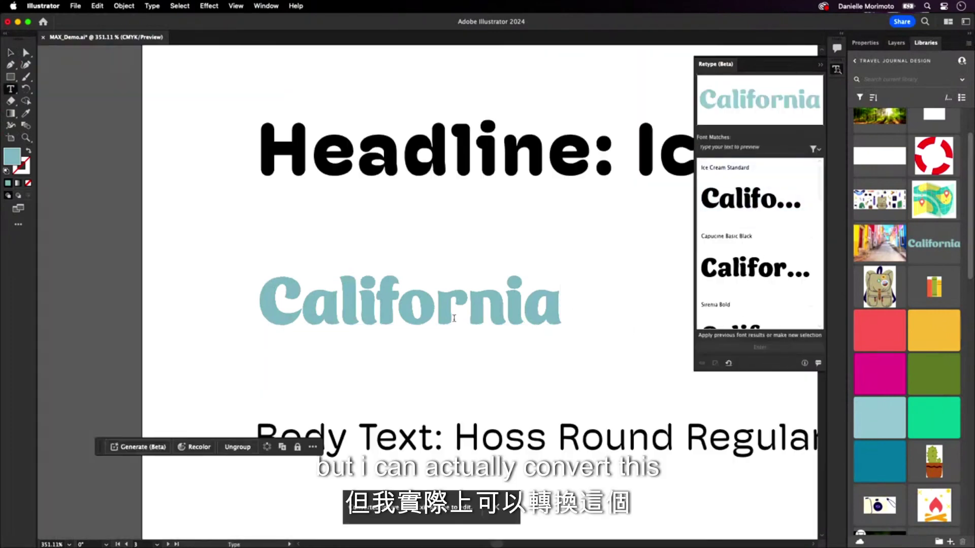
- Change the California text to read 'Subheader' and close Retype
double_click(453, 317)
double_click(455, 318)
type("D")
key("BackSpace")
type("Subheader")
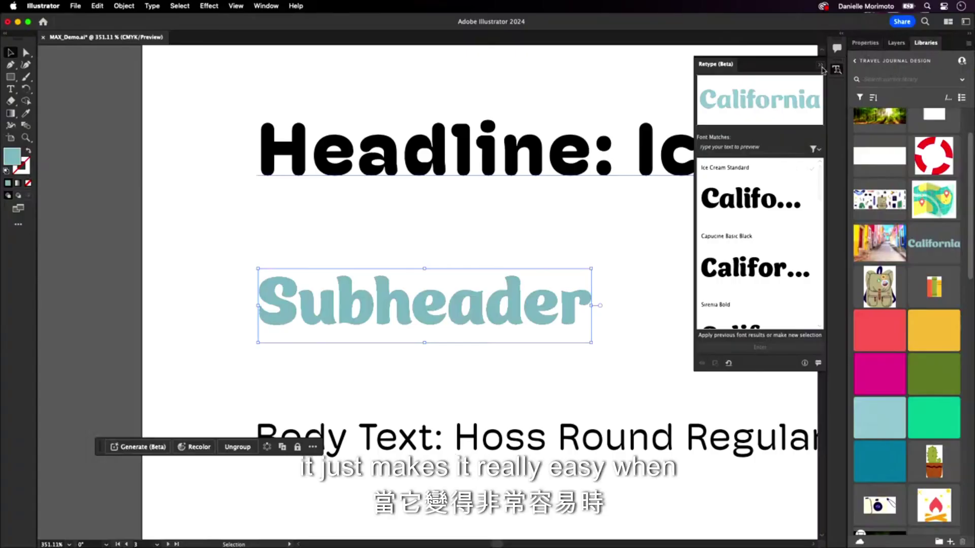
left_click(823, 69)
- Deselect, zoom out from the Type artboard and pan over to the Flavor List artboard
left_click(704, 231)
key("z")
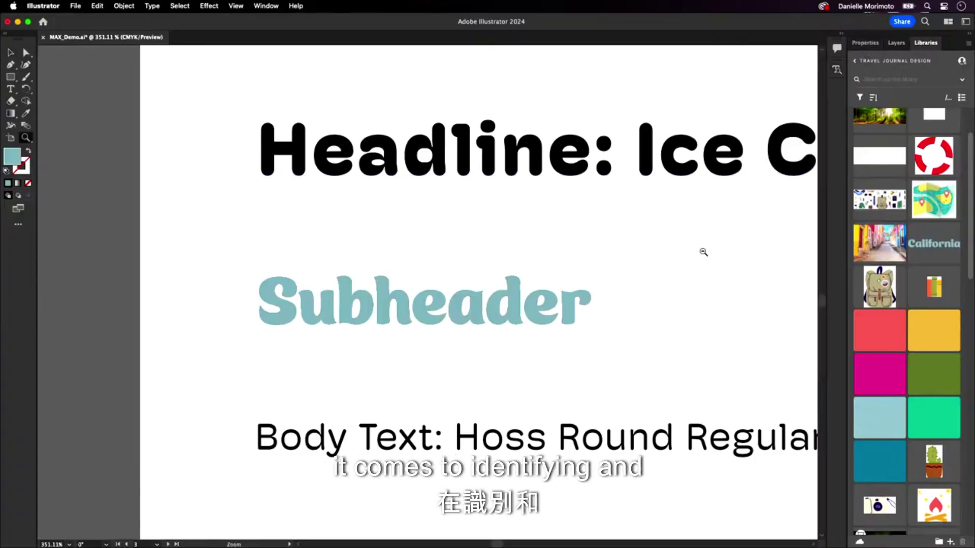
left_click_drag(694, 248, 583, 194)
scroll(582, 195, "right", 10)
key("v")
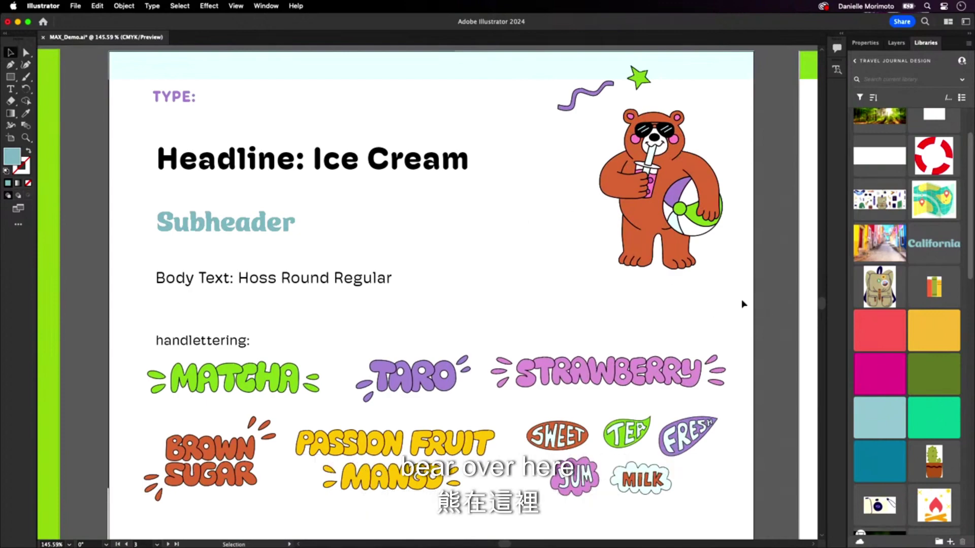
left_click_drag(763, 296, 77, 290)
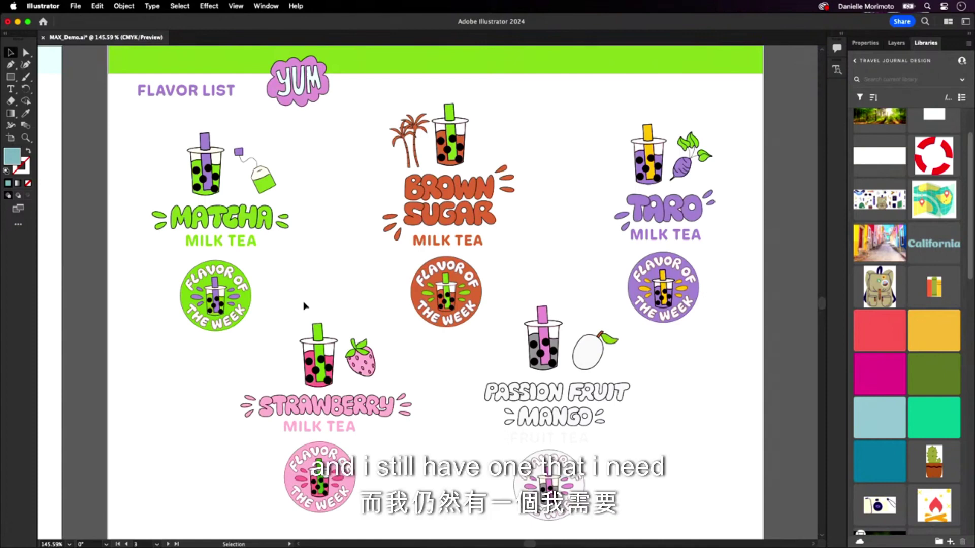
- Zoom in on the Passion Fruit Mango artwork and select its group
scroll(647, 390, "up", 5)
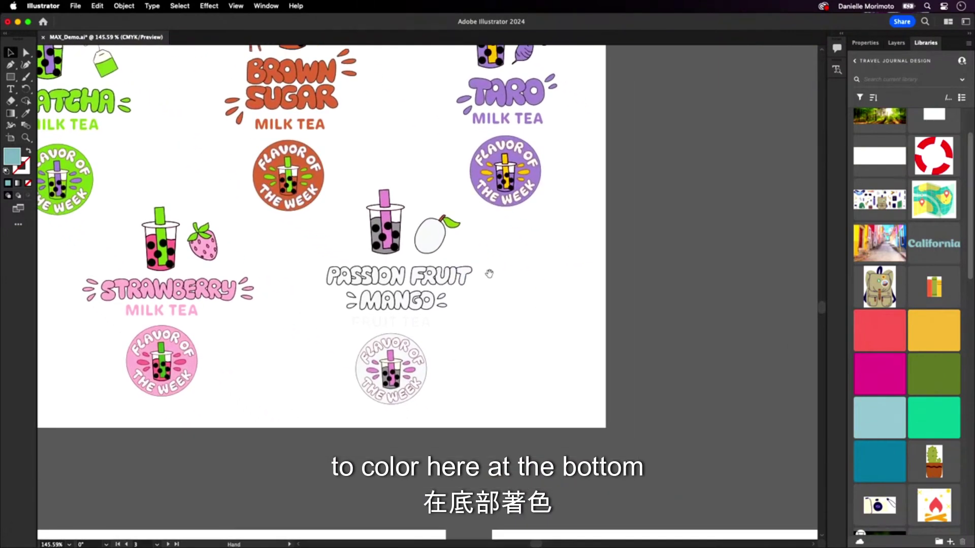
key("z")
left_click(461, 310)
scroll(461, 310, "up", 3)
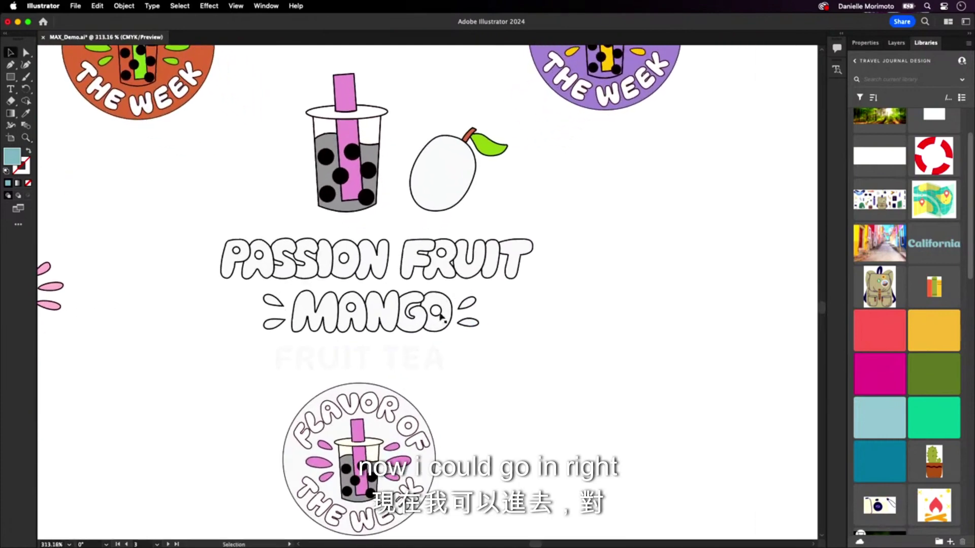
key("v")
left_click(408, 311)
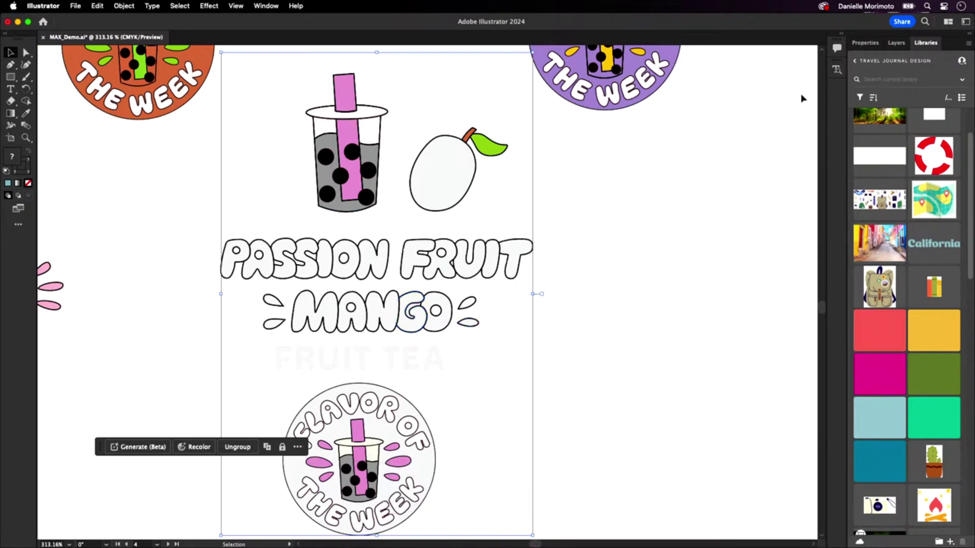
- Open Recolor from the Properties panel's Quick Actions and switch to Generative Recolor
left_click(851, 44)
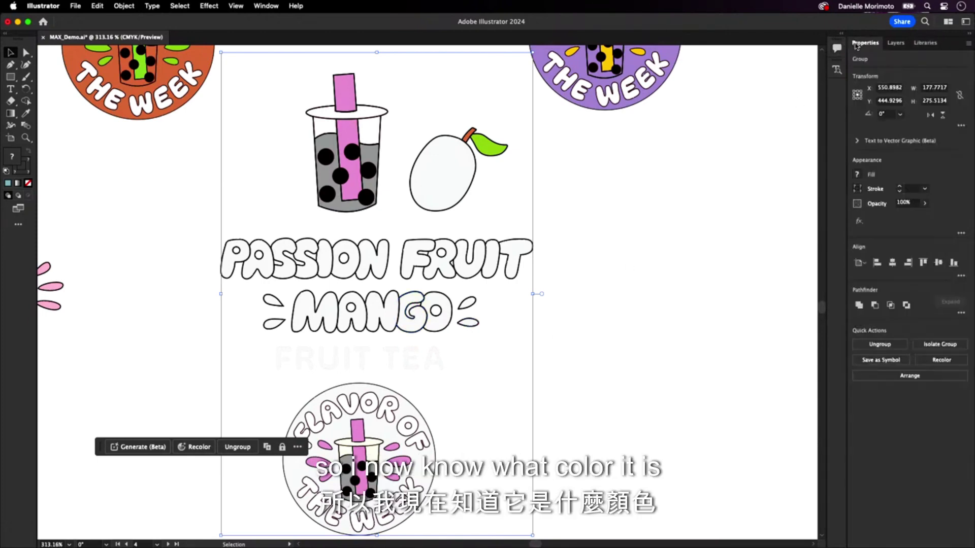
left_click(941, 360)
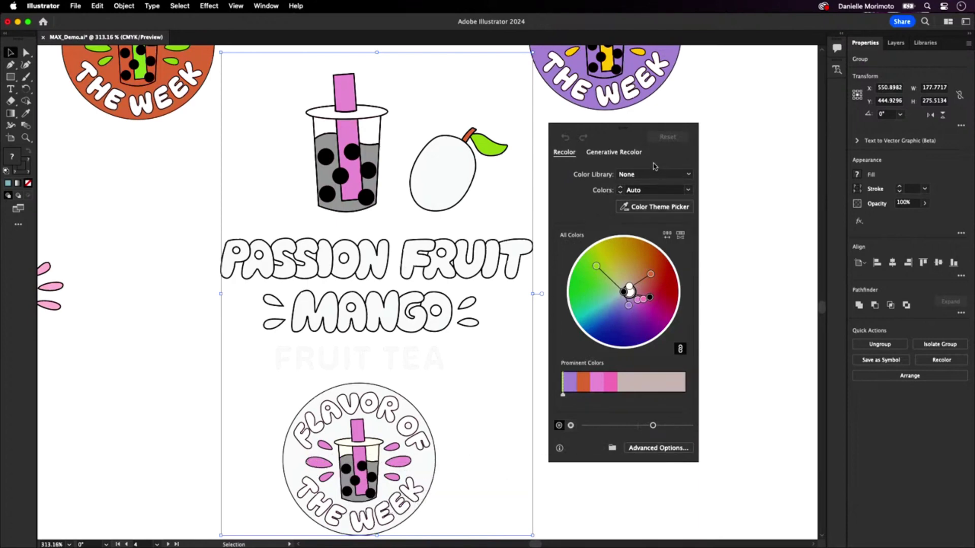
left_click(629, 153)
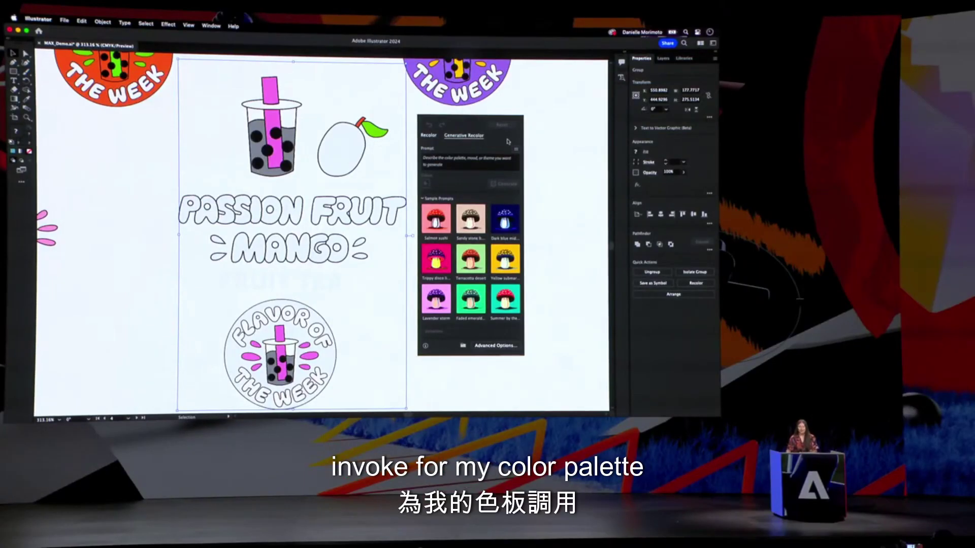
- Generate recolours from the prompt 'passion fruit mango', keep the first variation, and open Advanced Options
left_click(486, 164)
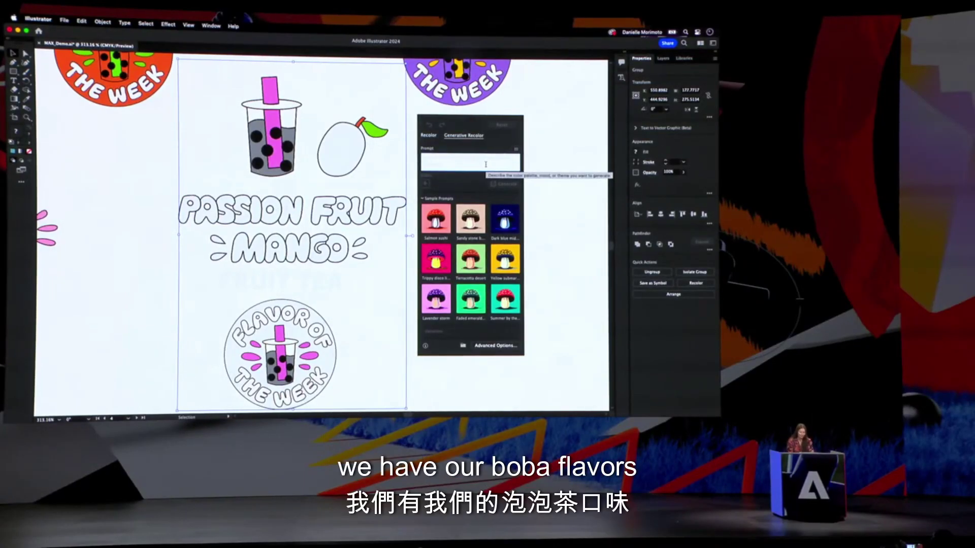
type("pass")
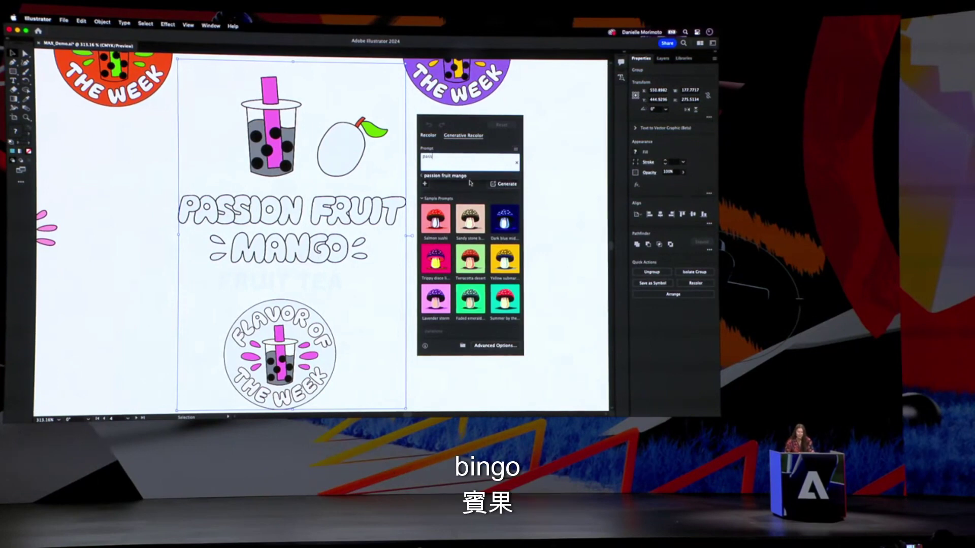
left_click(470, 177)
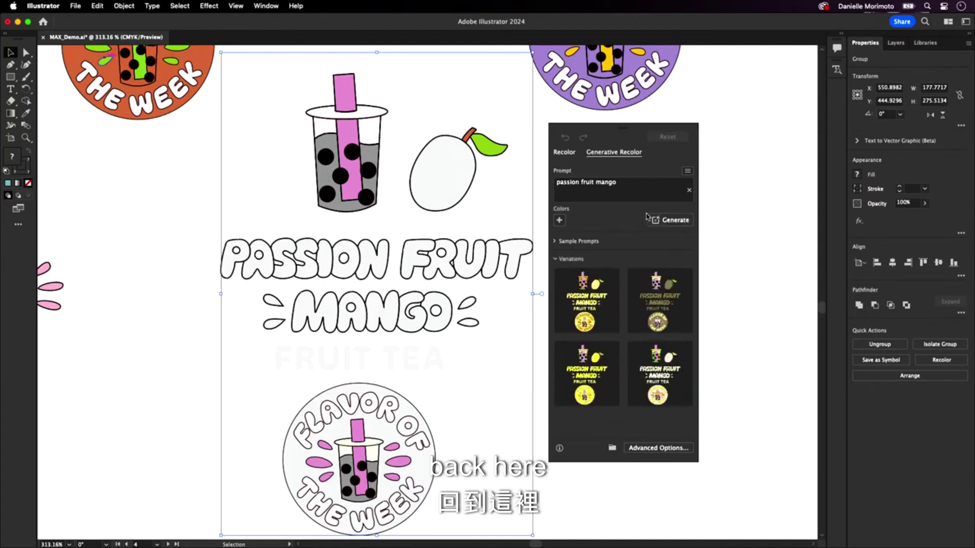
left_click(588, 309)
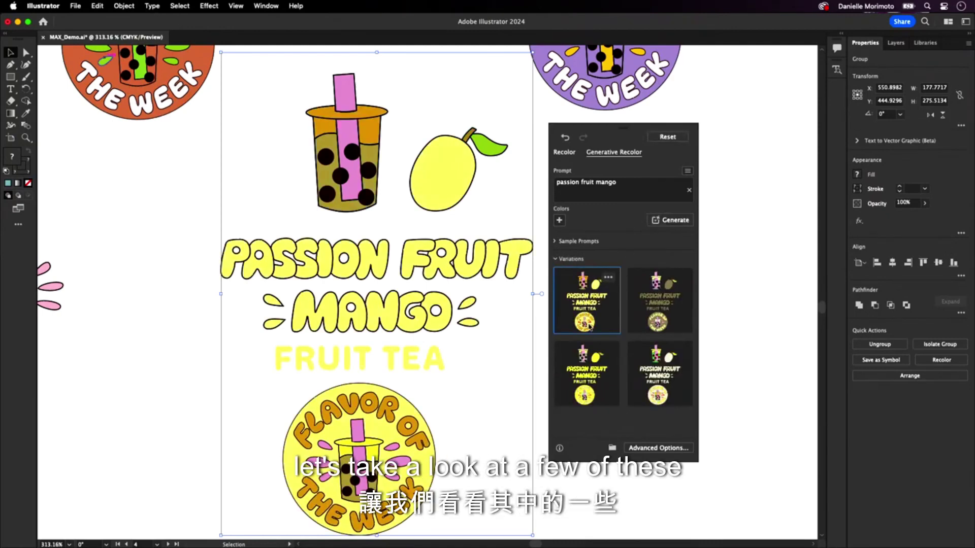
left_click(587, 378)
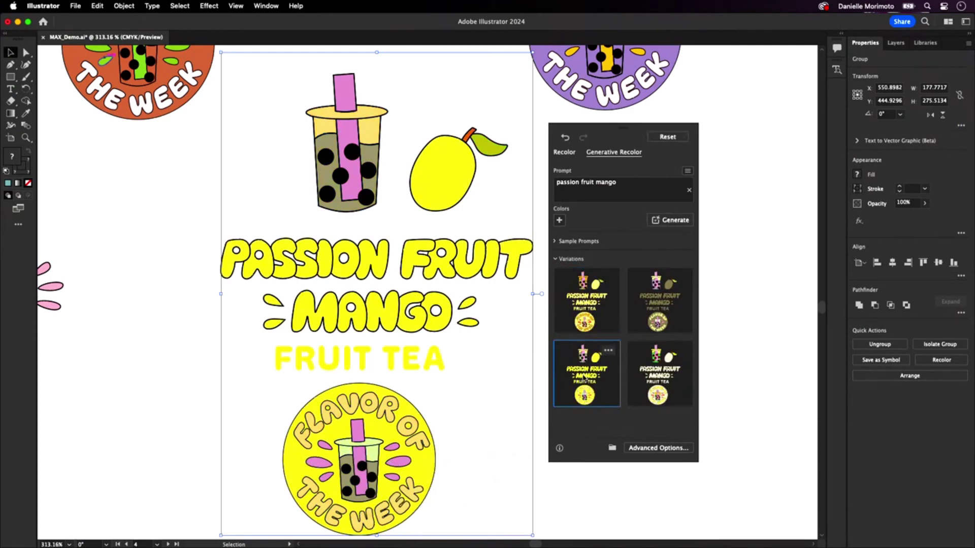
left_click(595, 322)
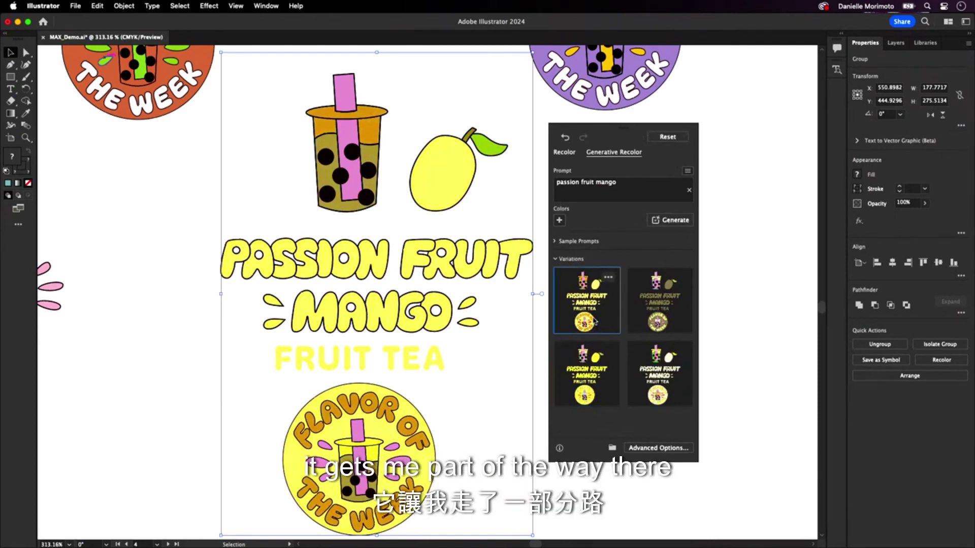
left_click(660, 448)
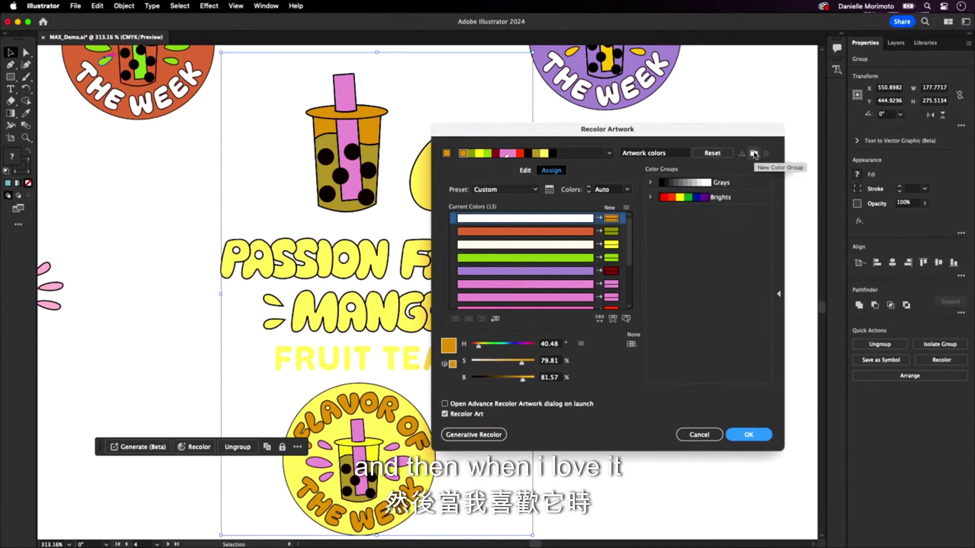
- Save the artwork's recoloured swatches as a new colour group and confirm the recolour
left_click(754, 153)
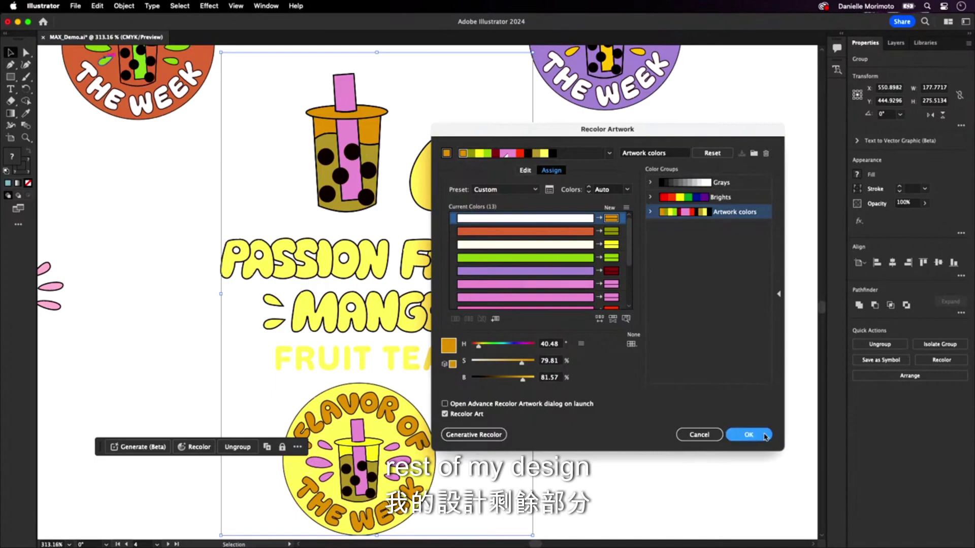
left_click(748, 435)
left_click(599, 303)
- Zoom out past the flavor list and draw a large rectangle on a blank artboard
key("z")
left_click_drag(576, 299, 448, 274)
scroll(480, 269, "down", 2)
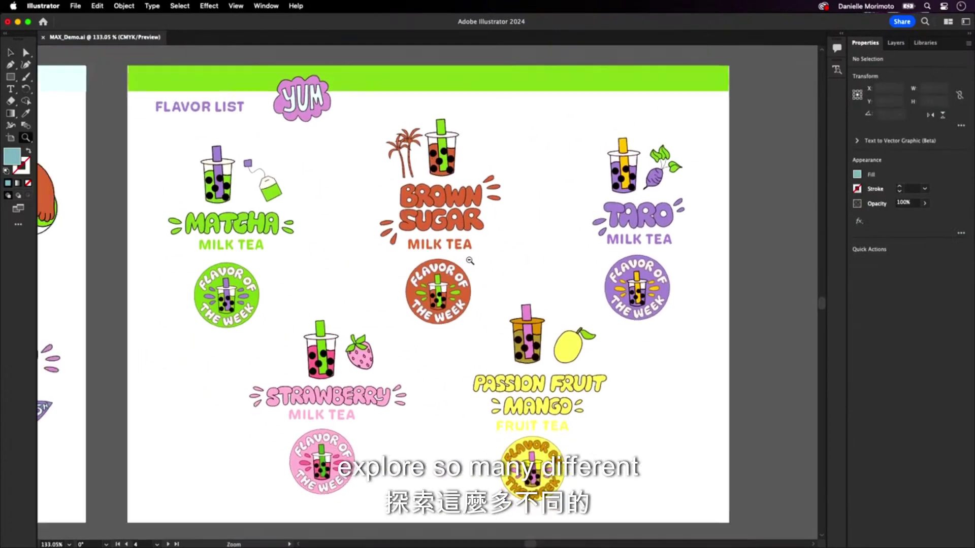
key("v")
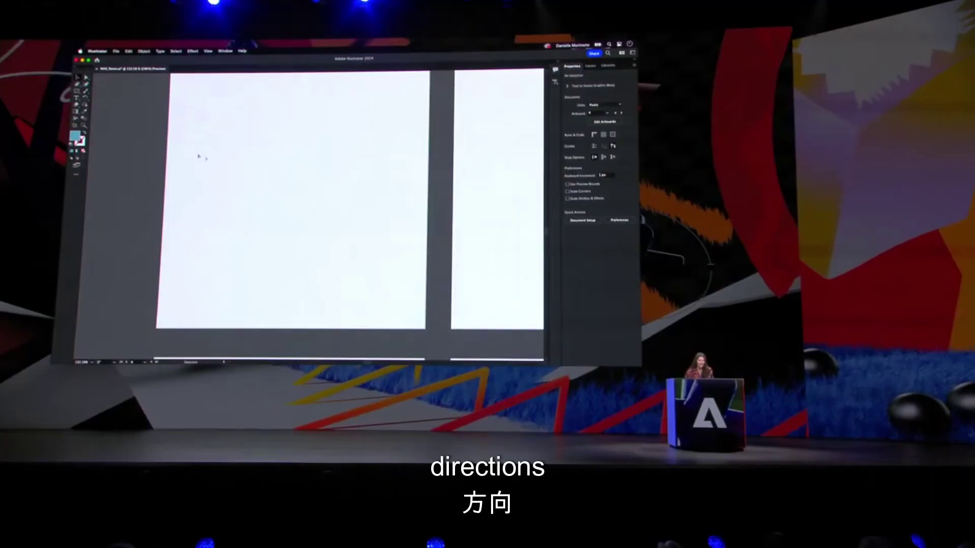
left_click_drag(192, 92, 406, 308)
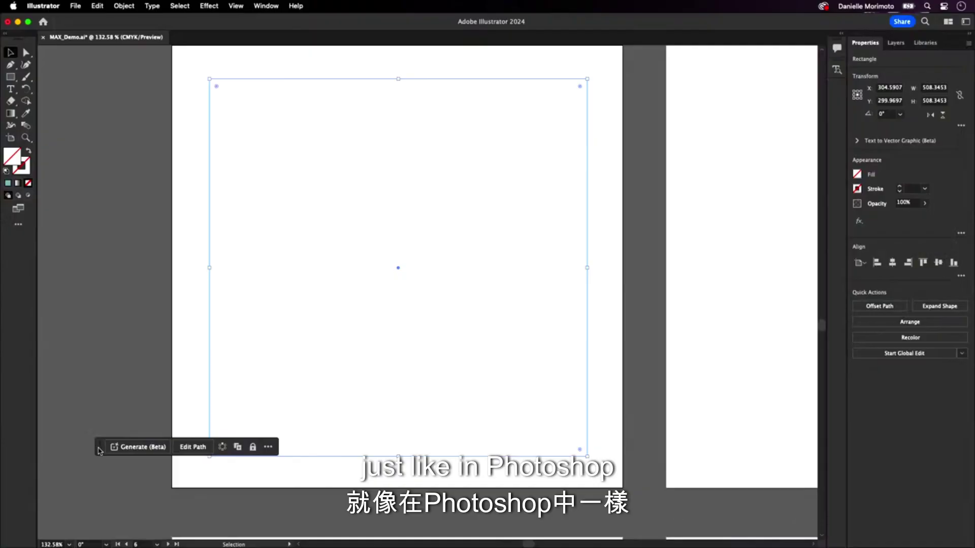
- Generate Icon-type vector graphics in the rectangle from the prompt 'airplane'
left_click_drag(104, 446, 103, 357)
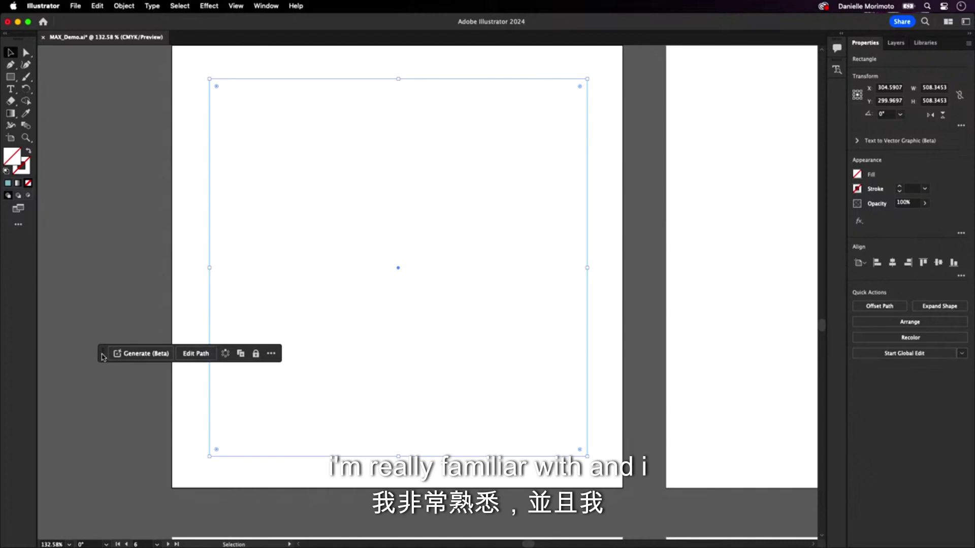
left_click(141, 354)
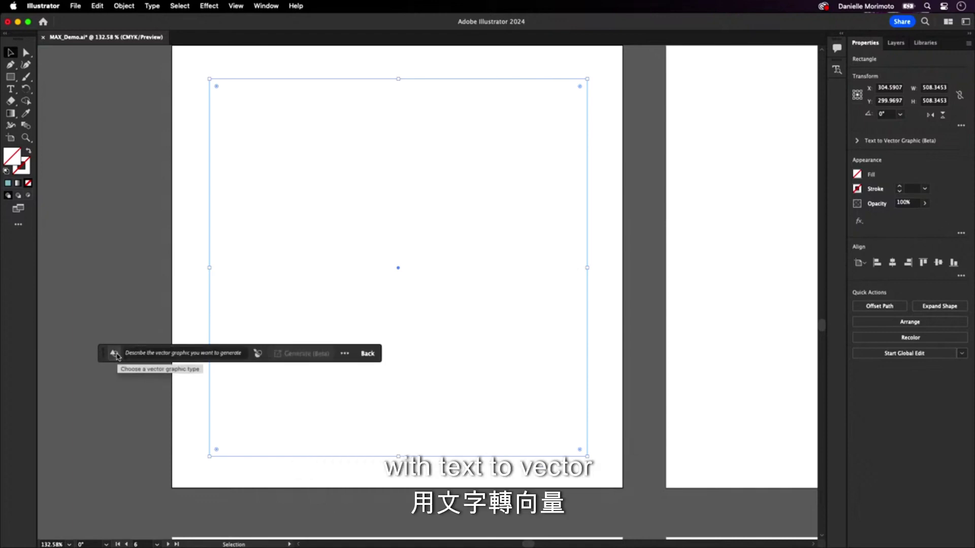
left_click(115, 354)
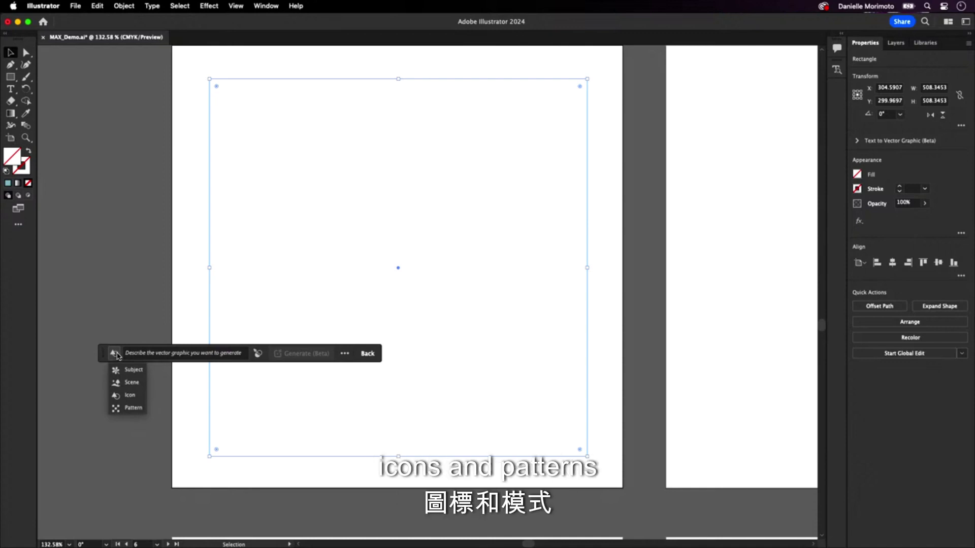
left_click(148, 351)
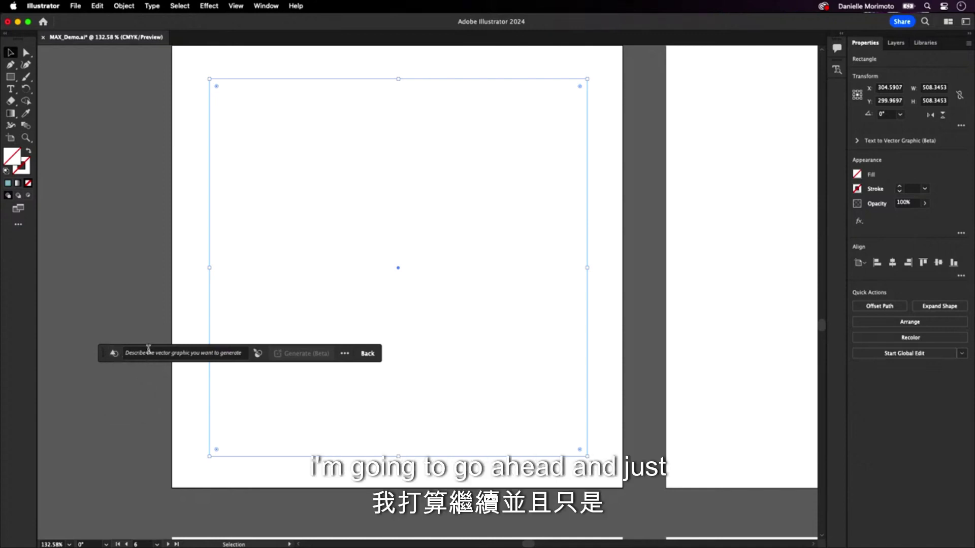
left_click(148, 351)
type("air")
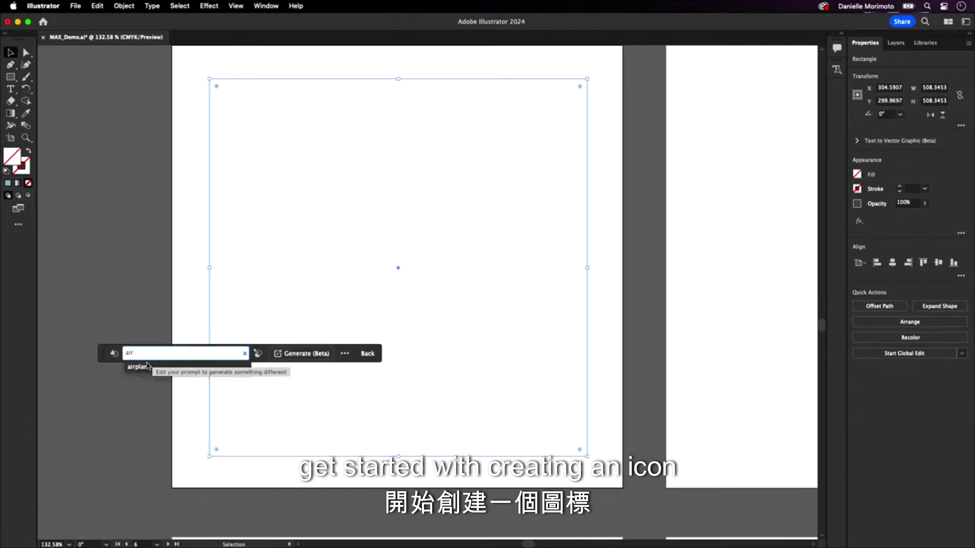
left_click(148, 366)
key("Return")
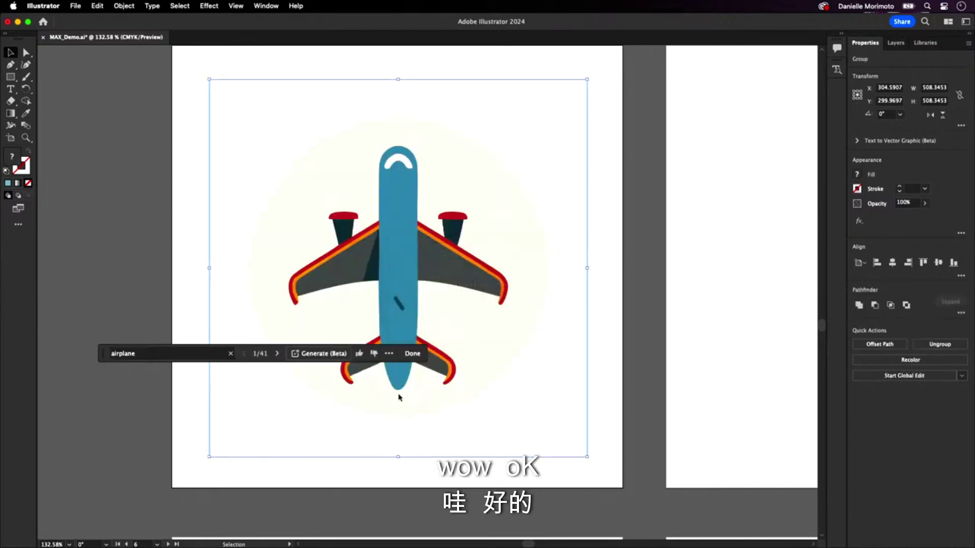
- Browse the airplane variations, keep the diagonal teal and yellow one, and check its outlines
left_click_drag(100, 356, 105, 399)
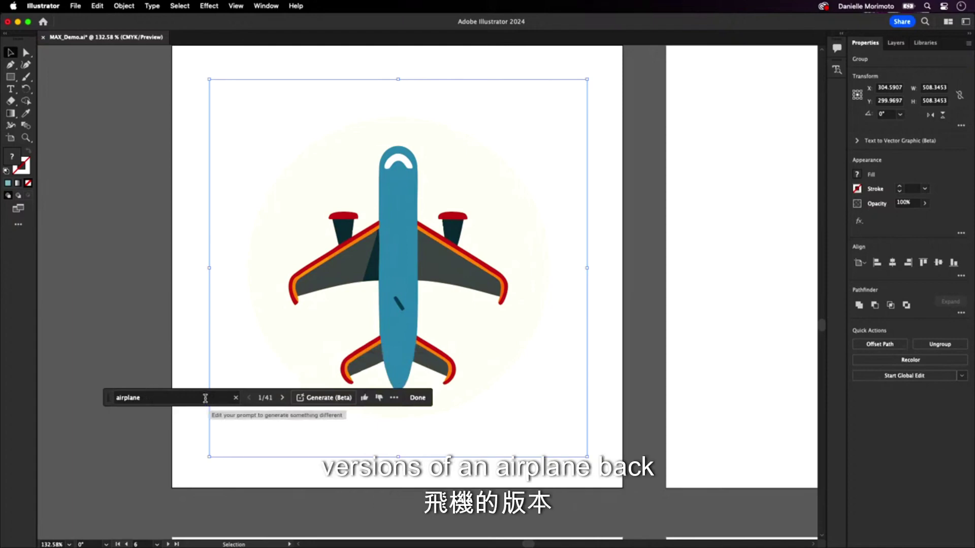
left_click(282, 398)
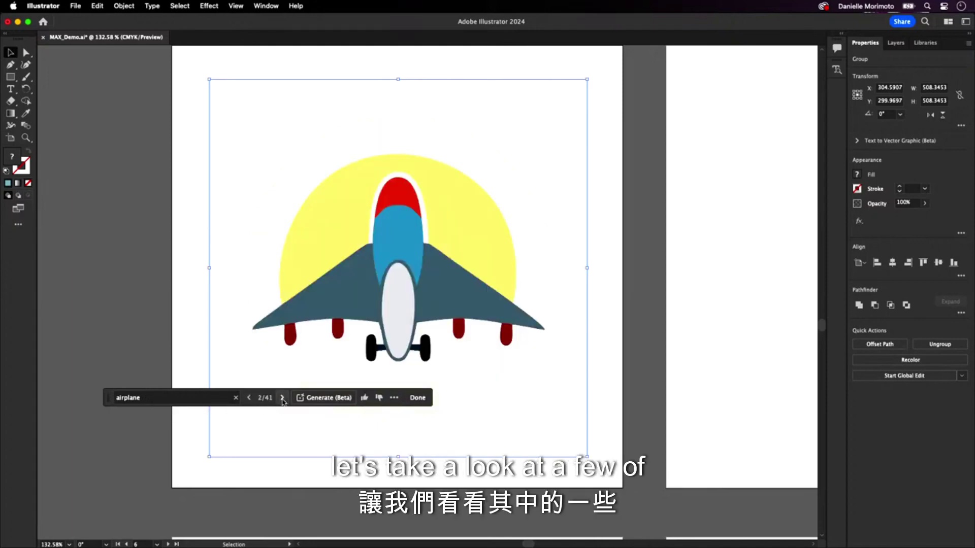
left_click(282, 399)
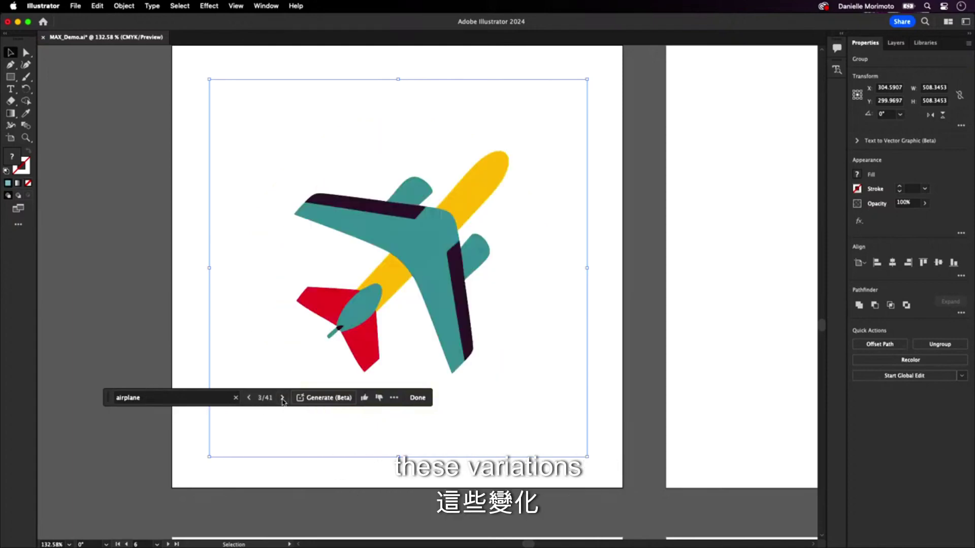
left_click(248, 398)
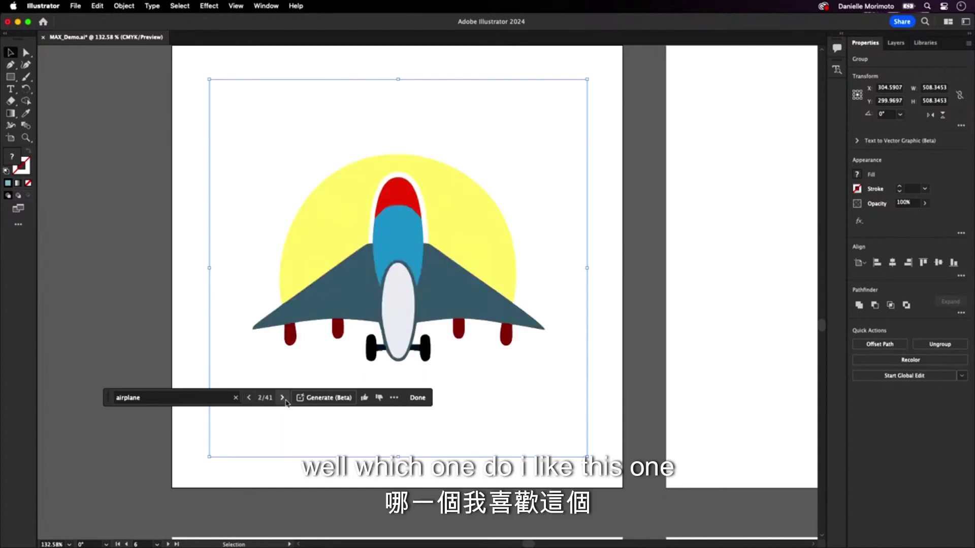
left_click(283, 398)
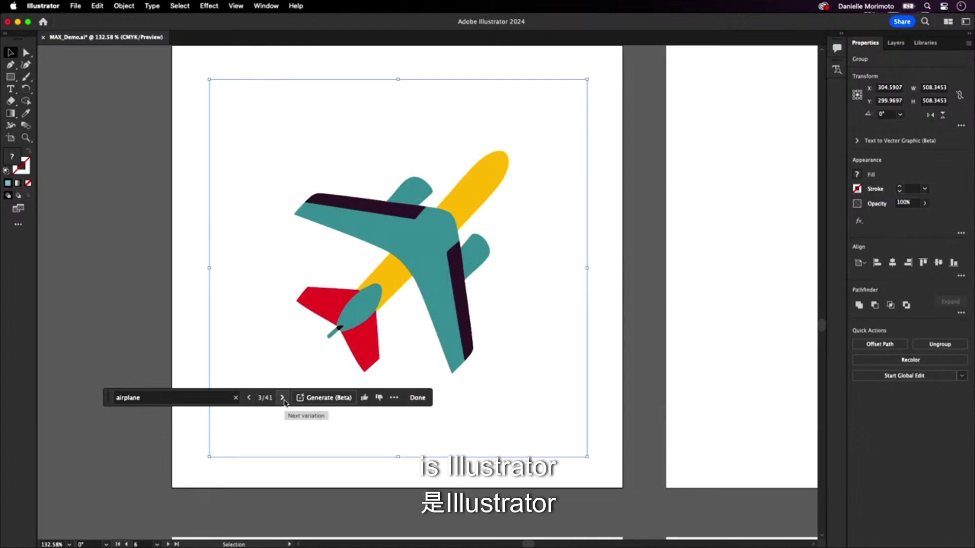
key("a")
key("super+y")
key("v")
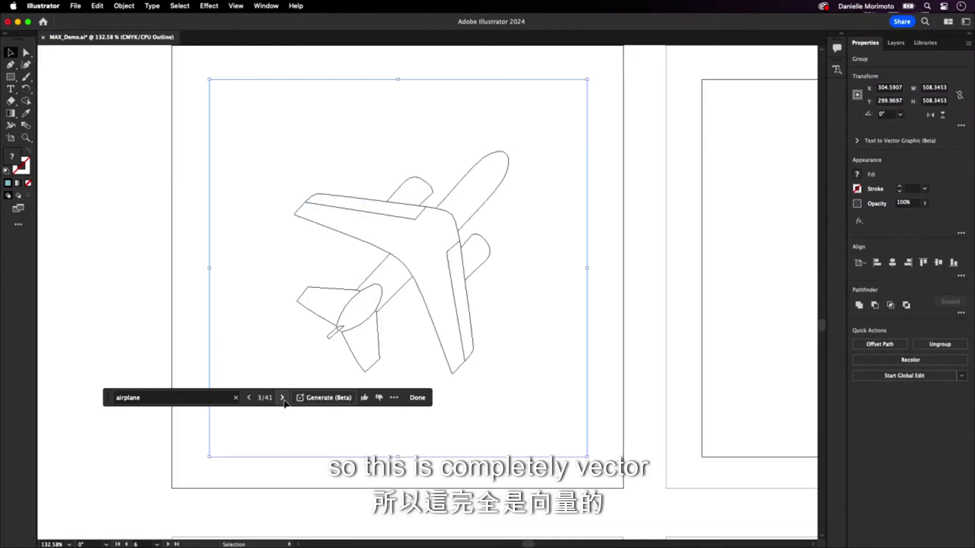
key("super+y")
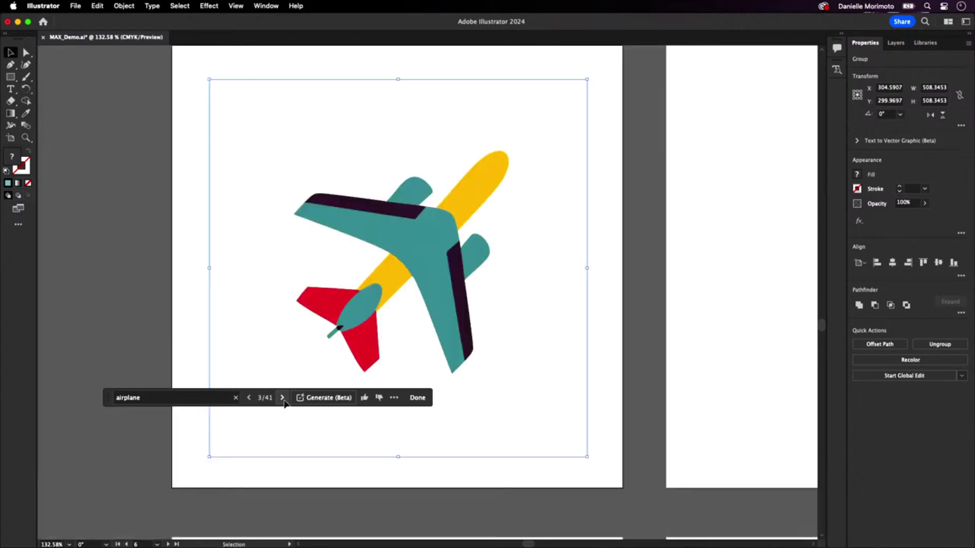
- Move the tip and lower anchors of the airplane's upper teal wing to reshape it
key("z")
left_click_drag(432, 186, 400, 207)
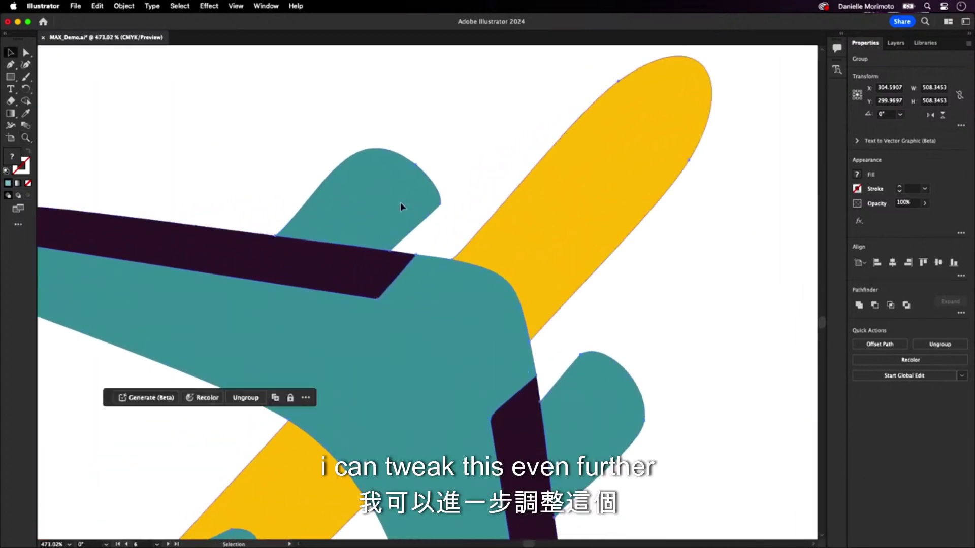
key("a")
left_click(440, 205)
mouse_move(441, 207)
left_mouse_down()
mouse_move(396, 207)
mouse_move(445, 208)
left_mouse_up()
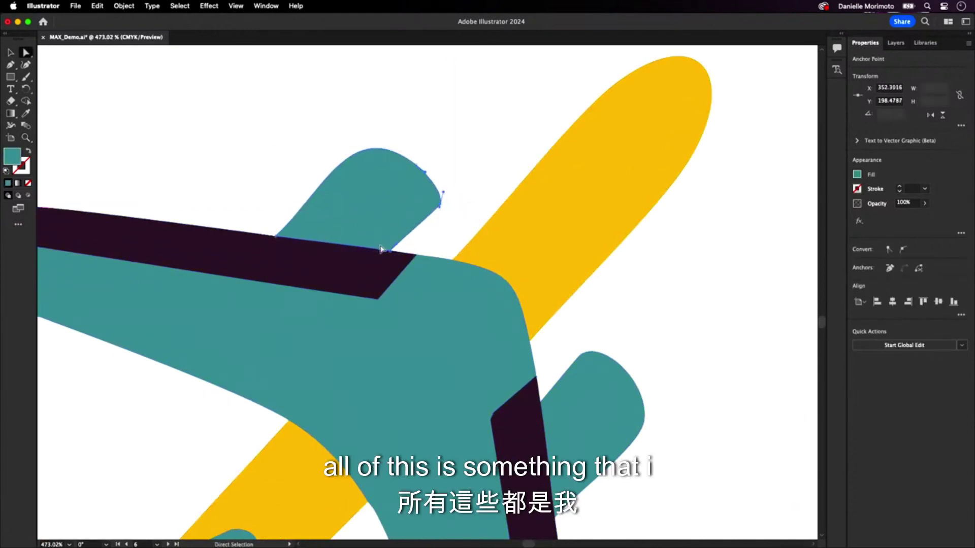
left_click_drag(391, 250, 401, 254)
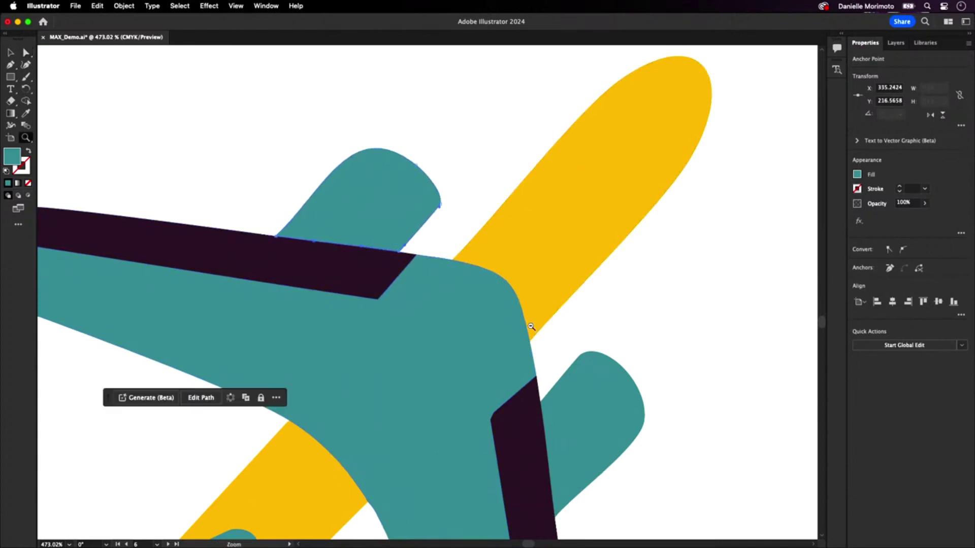
left_click_drag(479, 275, 356, 259)
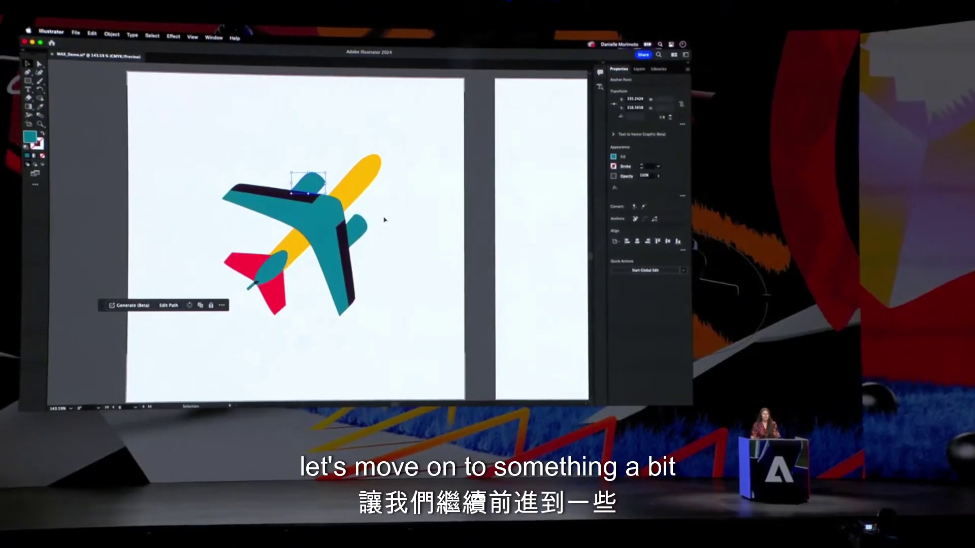
- Draw a large rectangle across the next empty artboard
left_click(494, 211)
left_click_drag(494, 211, 190, 200)
key("m")
left_click_drag(227, 91, 514, 377)
- Generate vector graphics from the 'tiger face minimal flat' prompt
left_click(109, 311)
type("airplane")
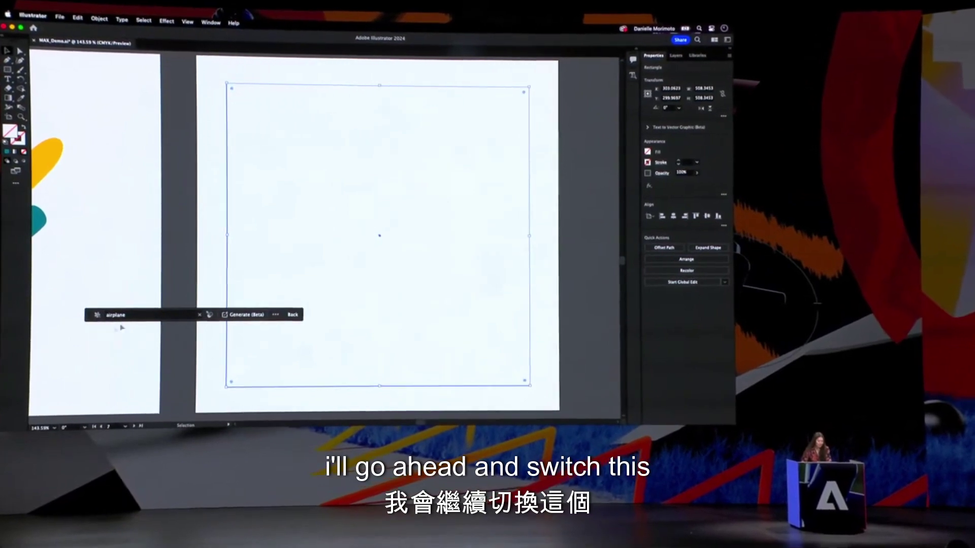
triple_click(127, 315)
type("tiger")
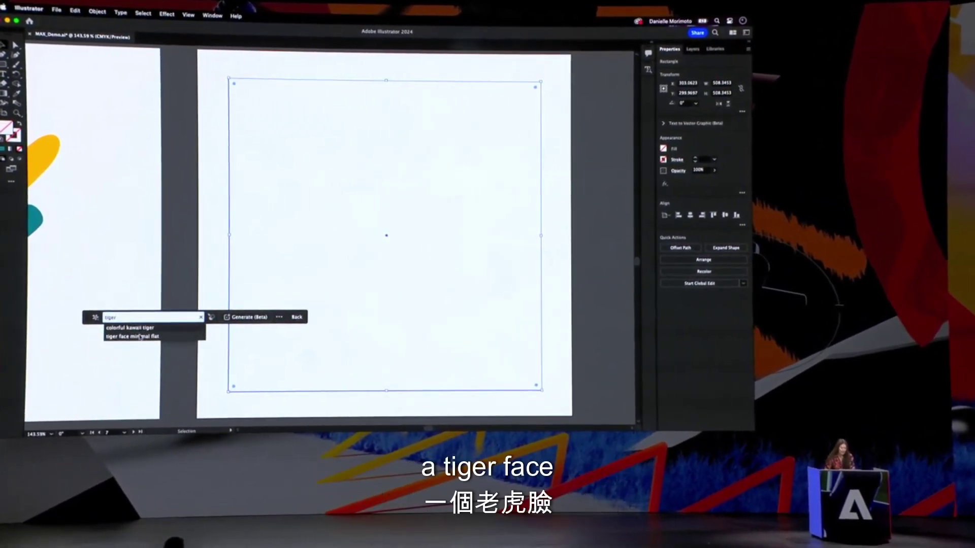
left_click(130, 337)
key("Return")
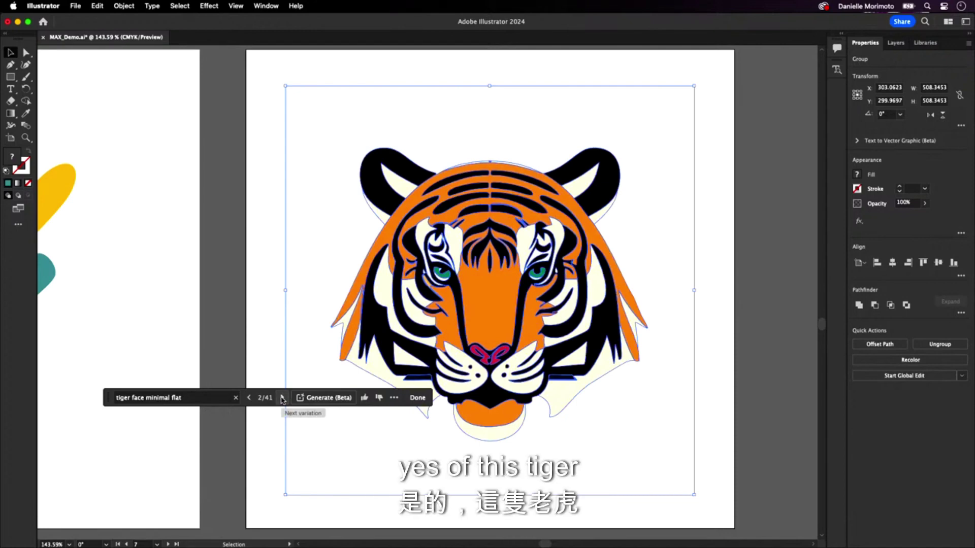
- Compare tiger variations, keeping the first, and inspect its eye in outline view
left_click(282, 398)
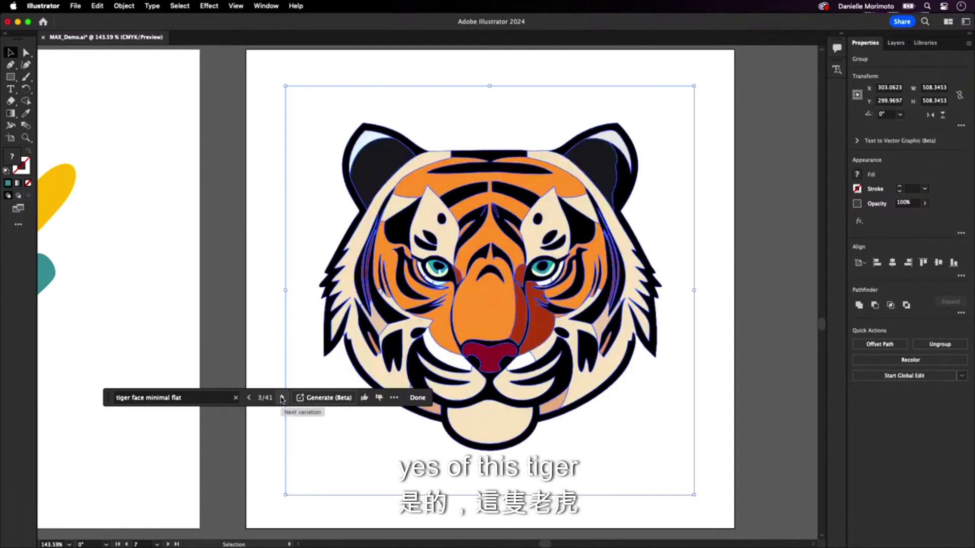
left_click(247, 398)
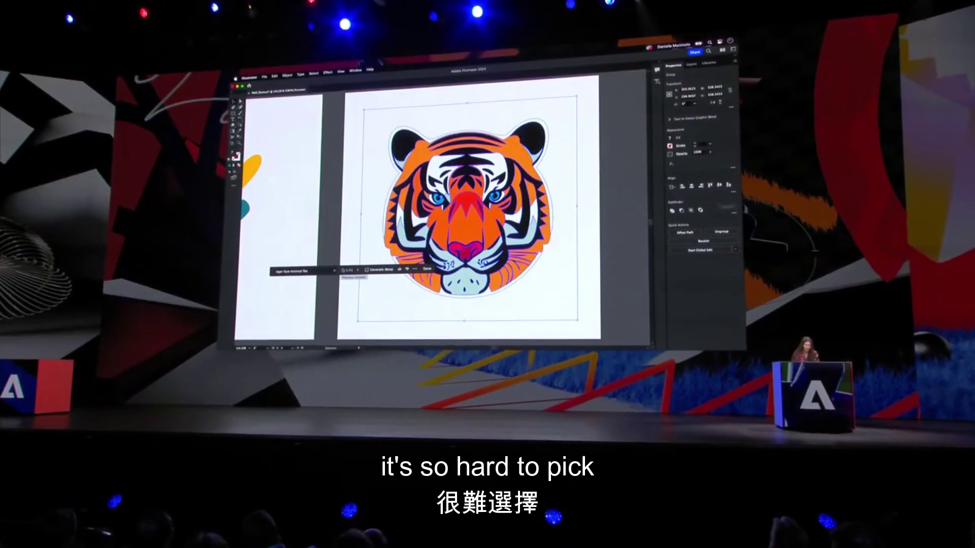
left_click_drag(450, 201, 587, 257)
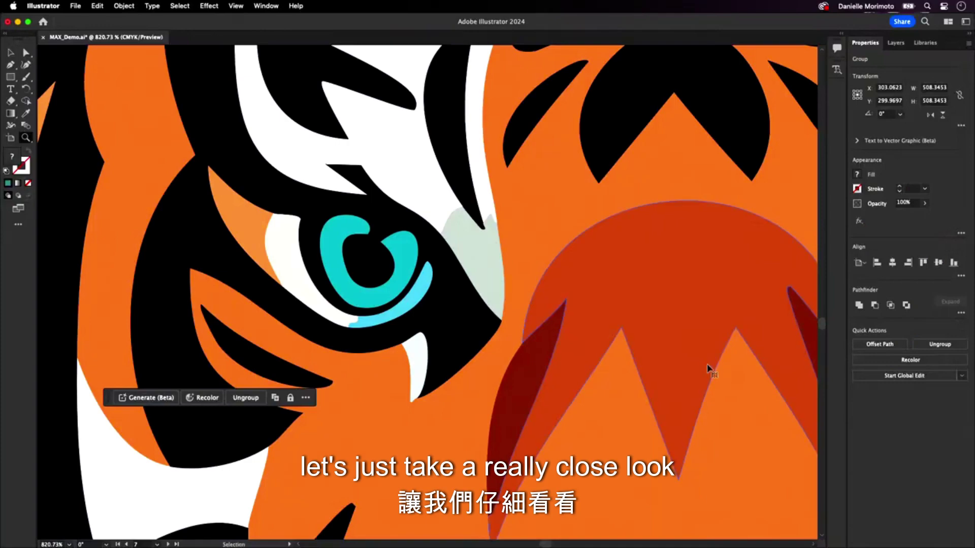
key("super+y")
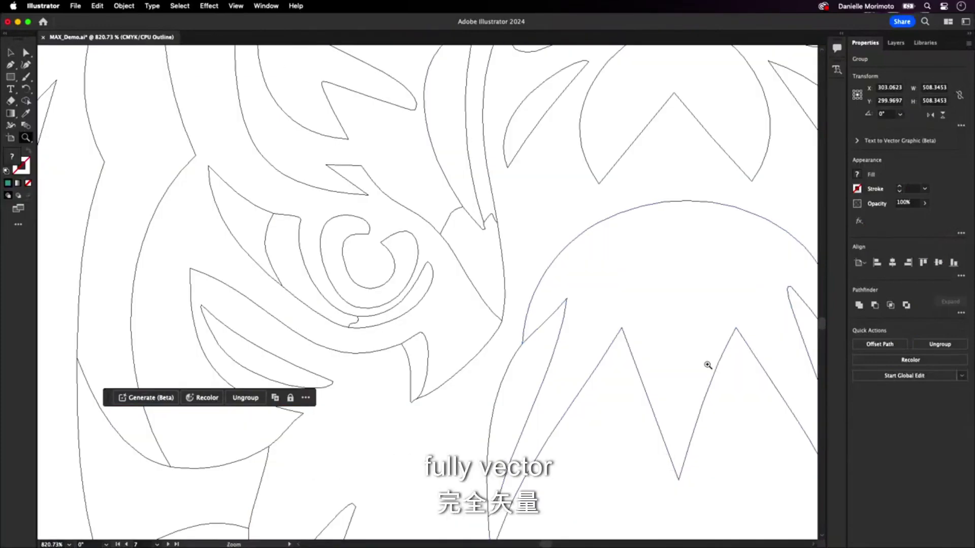
key("super+y")
left_click_drag(707, 365, 488, 286)
key("v")
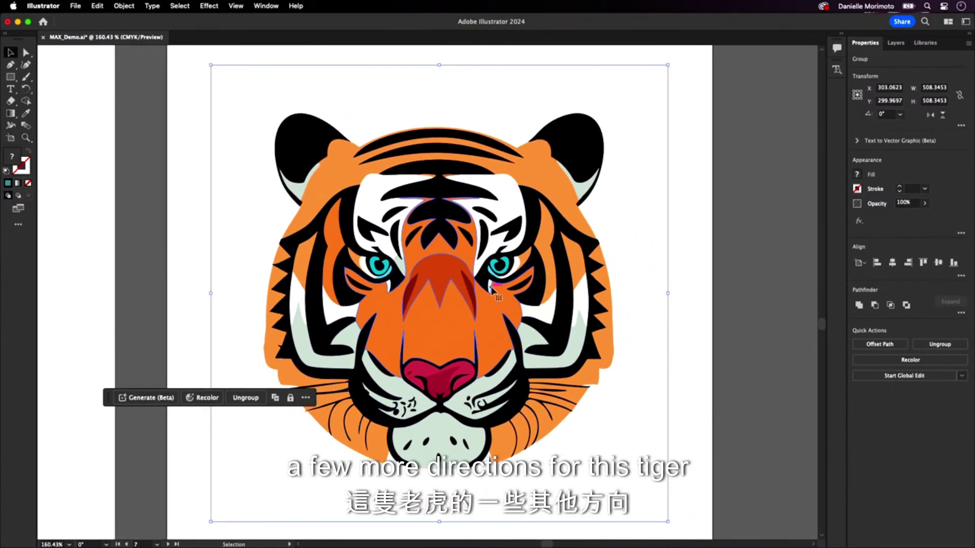
- Regenerate the tiger with the prompt 'colorful kawaii tiger'
left_click(131, 401)
left_click(142, 398)
type("color")
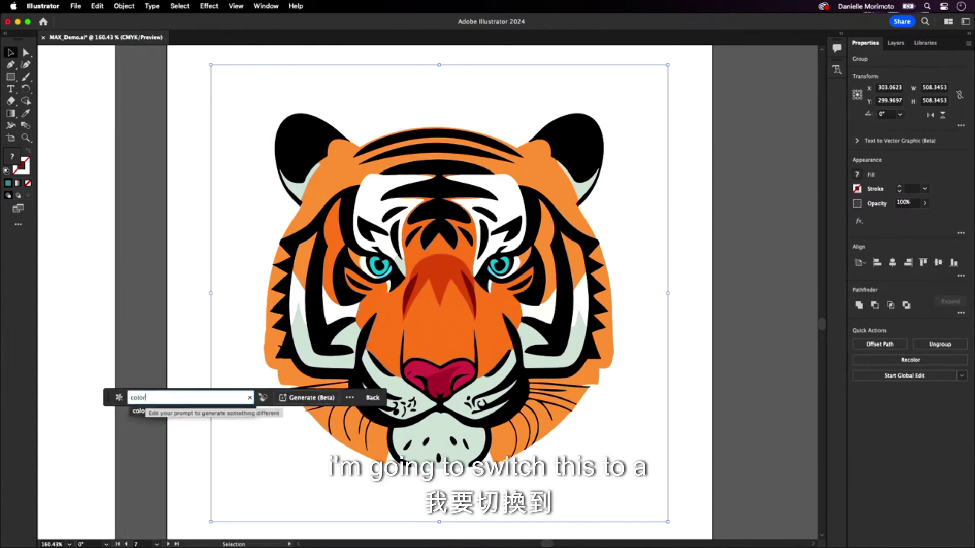
left_click(150, 412)
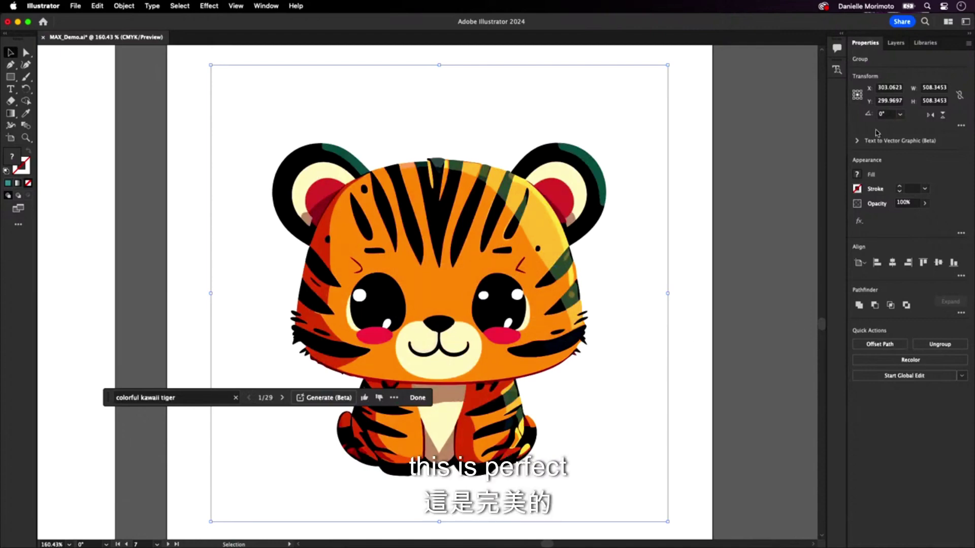
- Browse the kawaii tiger variations and return to the first one
left_click(858, 141)
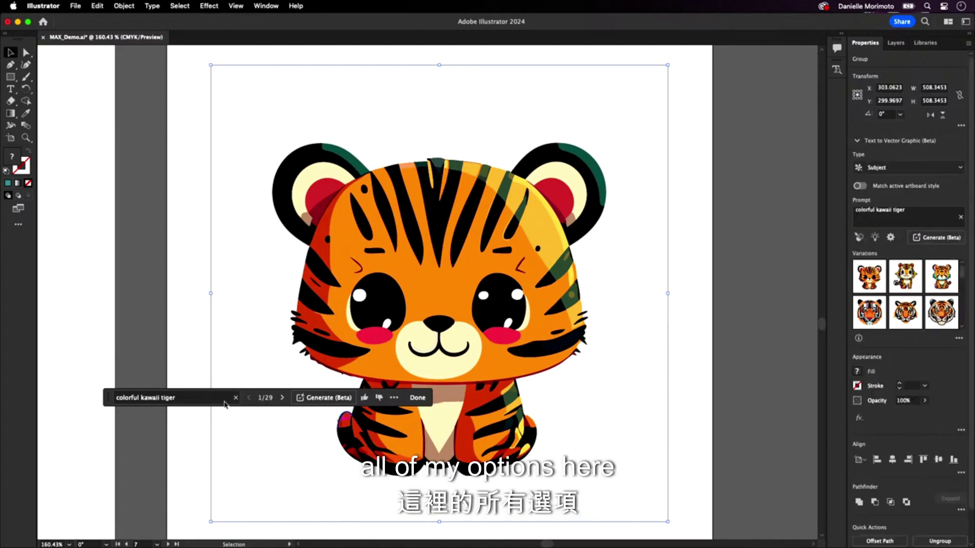
left_click(280, 398)
left_click(280, 398)
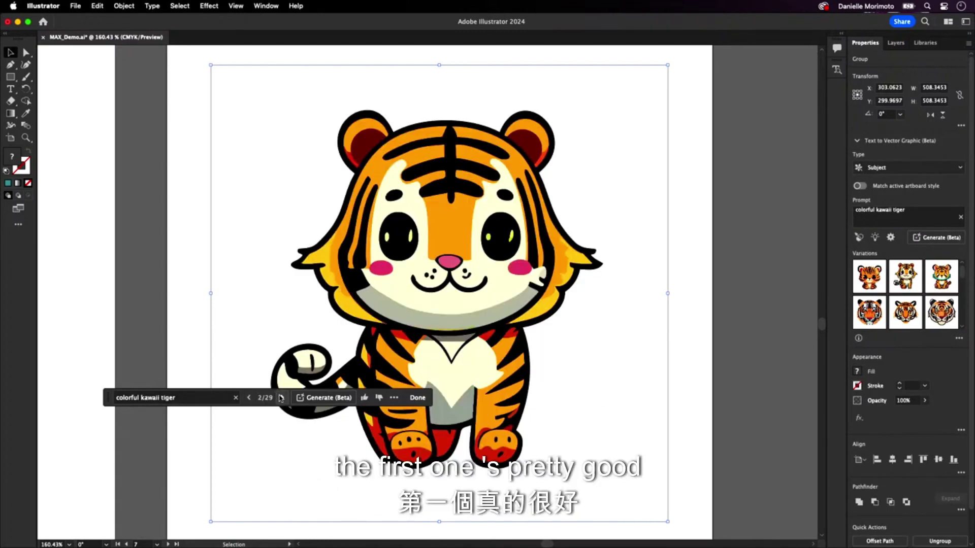
left_click(250, 398)
left_click(250, 399)
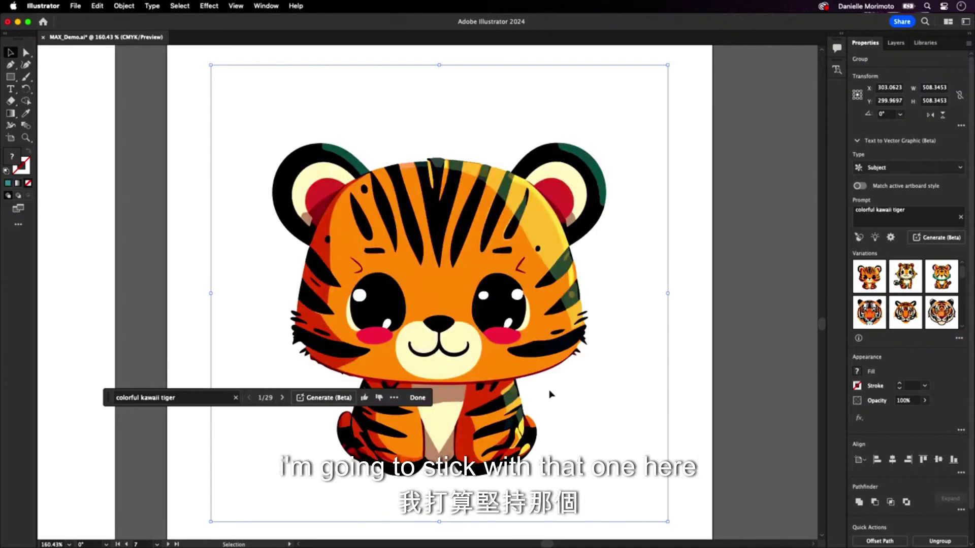
- Browse the warm desert with cacti variations and settle on variation 2/90
left_click(869, 325)
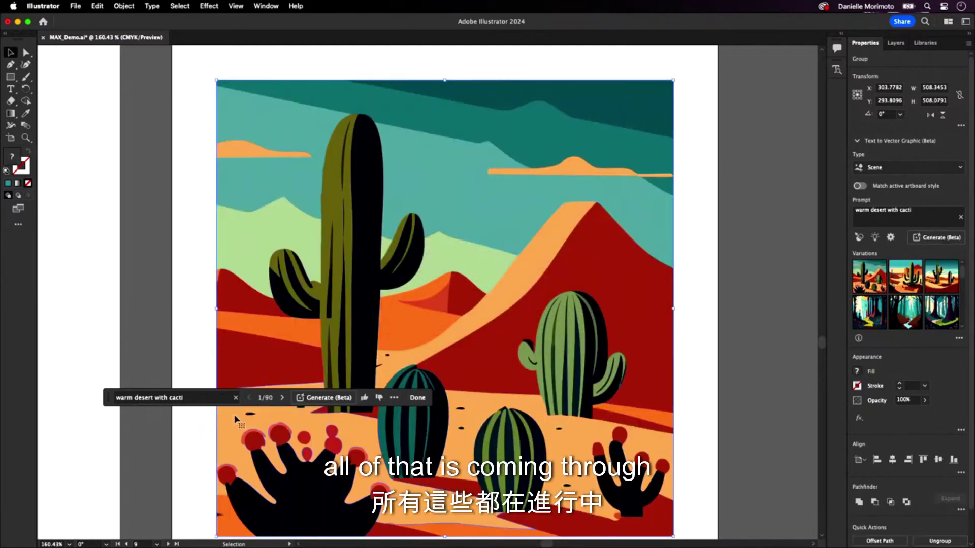
left_click(282, 399)
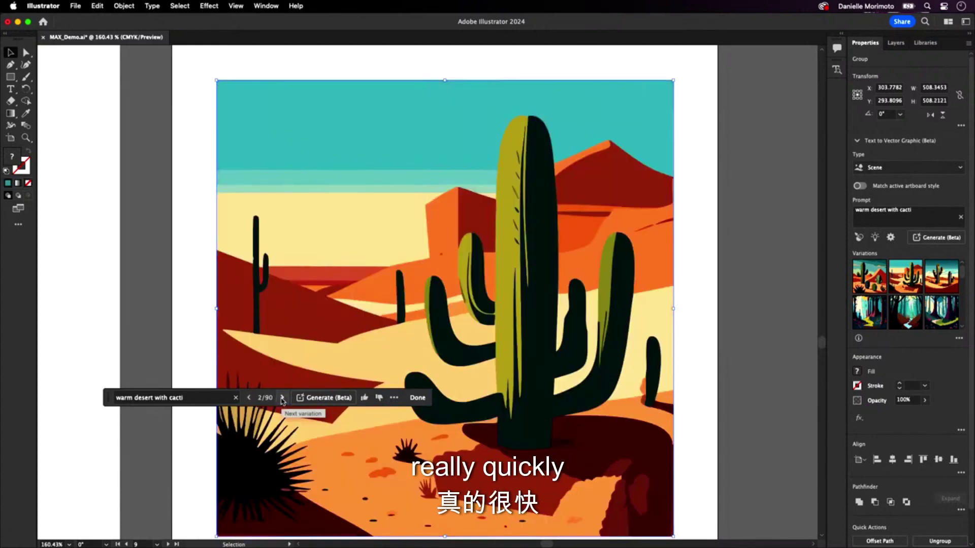
left_click(282, 398)
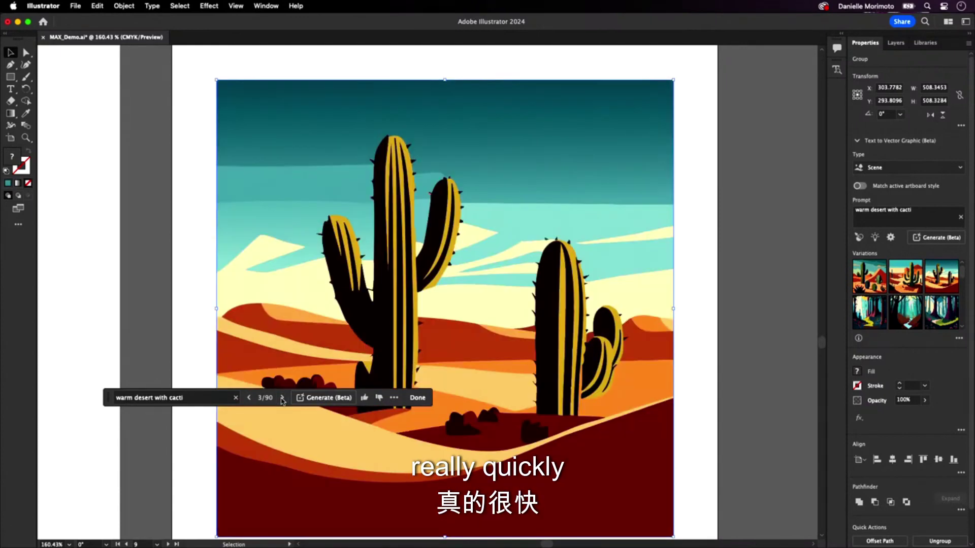
left_click(249, 398)
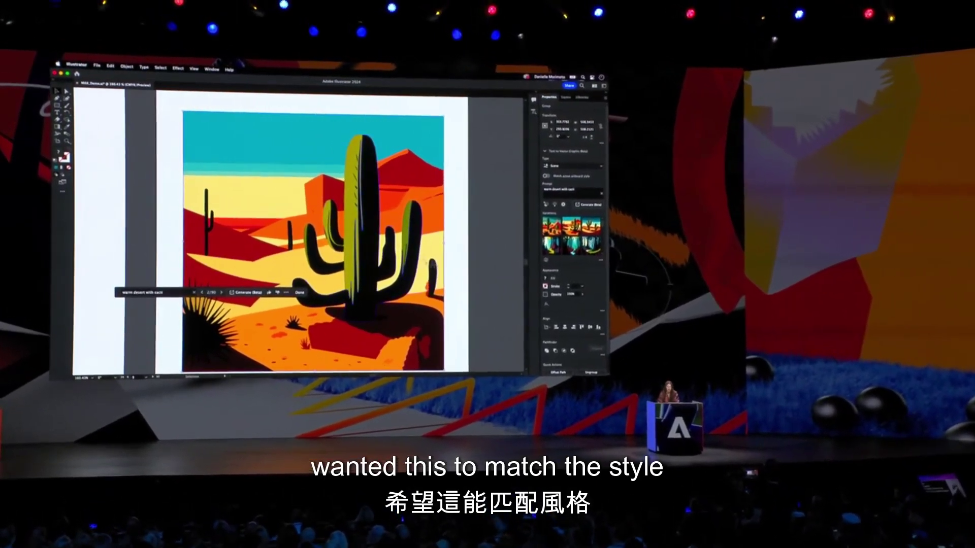
- Regenerate the desert using the robot artwork's style as the Style Picker reference
key("ctrl+minus")
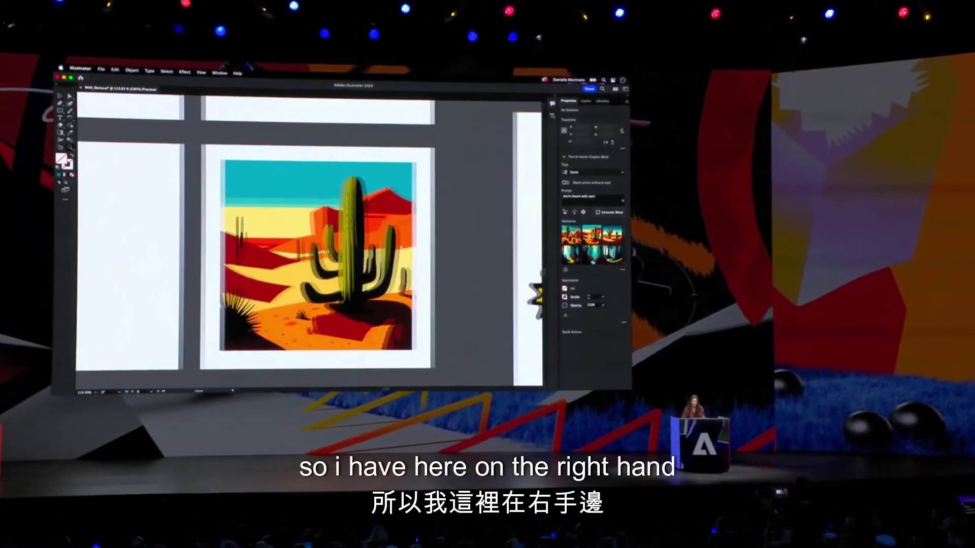
scroll(305, 239, "right", 5)
key("ctrl+minus")
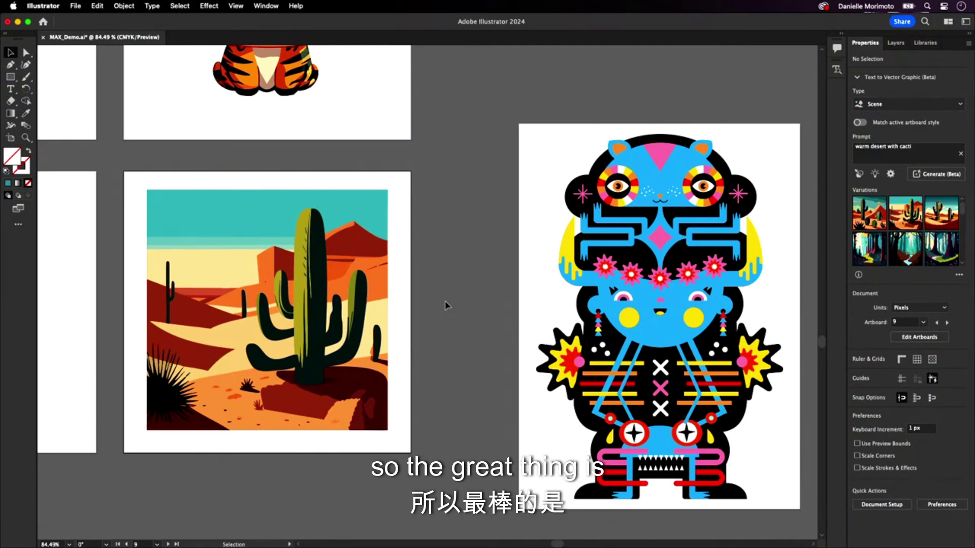
left_click(355, 291)
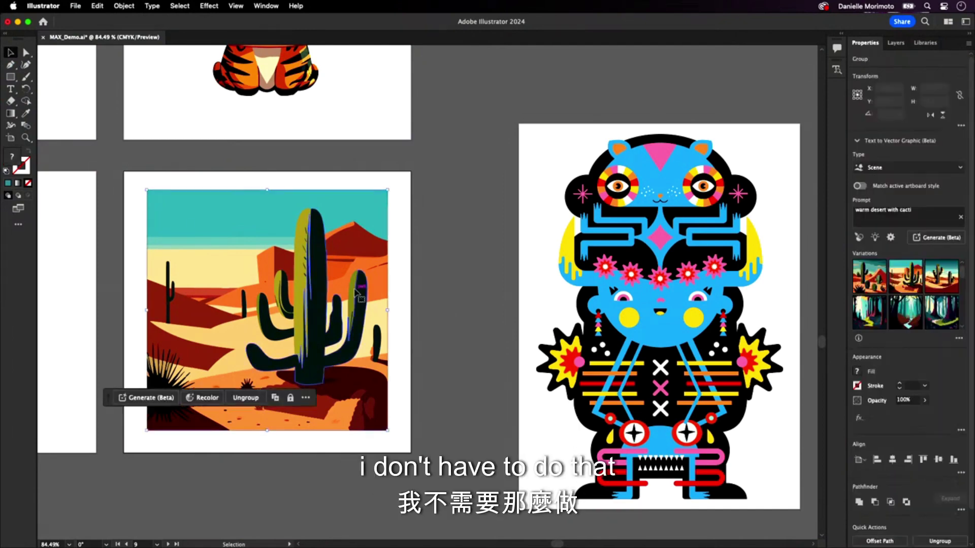
left_click(161, 396)
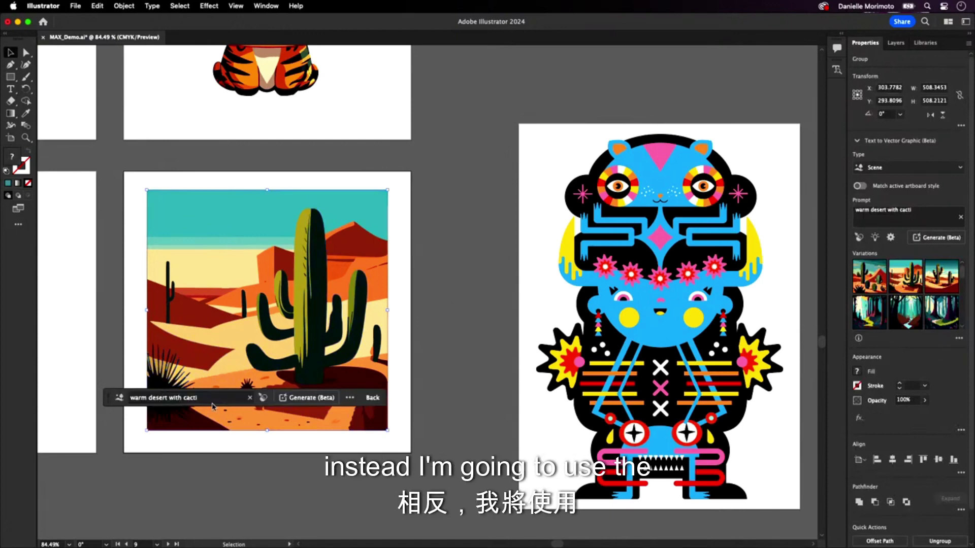
left_click(262, 398)
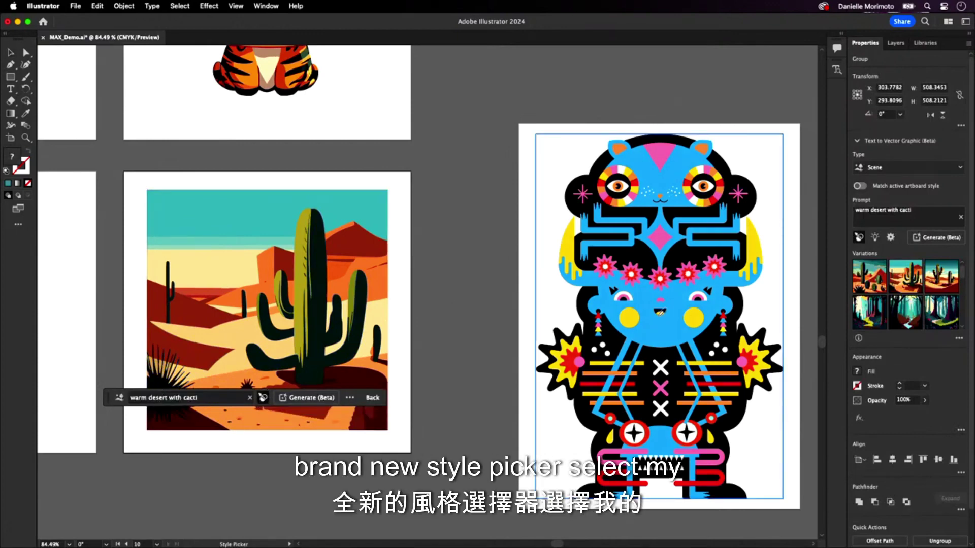
left_click(660, 312)
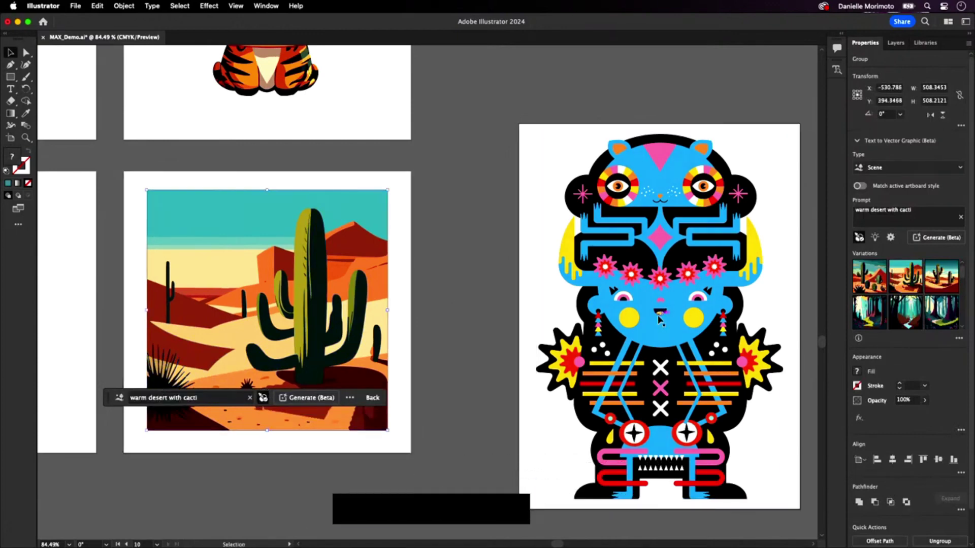
left_click(301, 400)
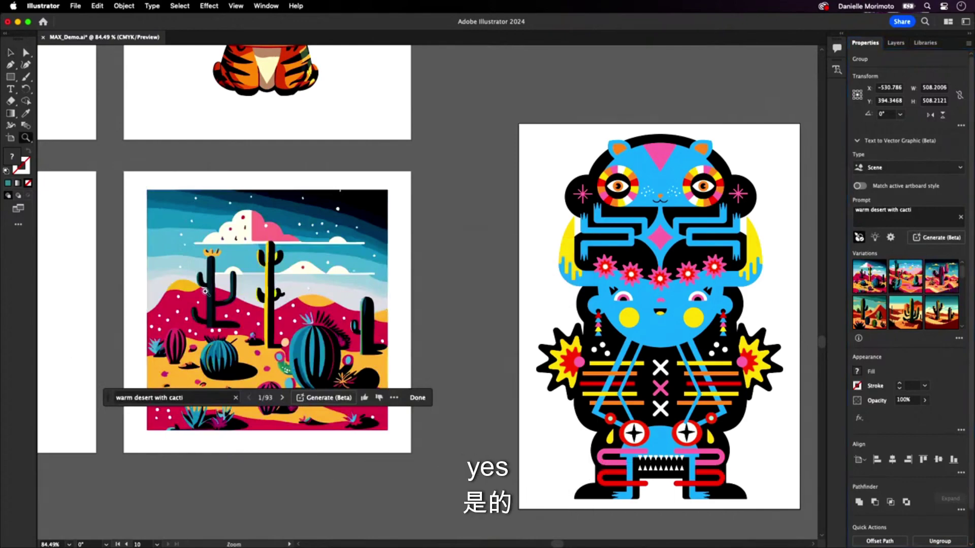
- Browse the style-matched desert variations to the striped multicoloured saguaro
scroll(135, 348, "up", 5)
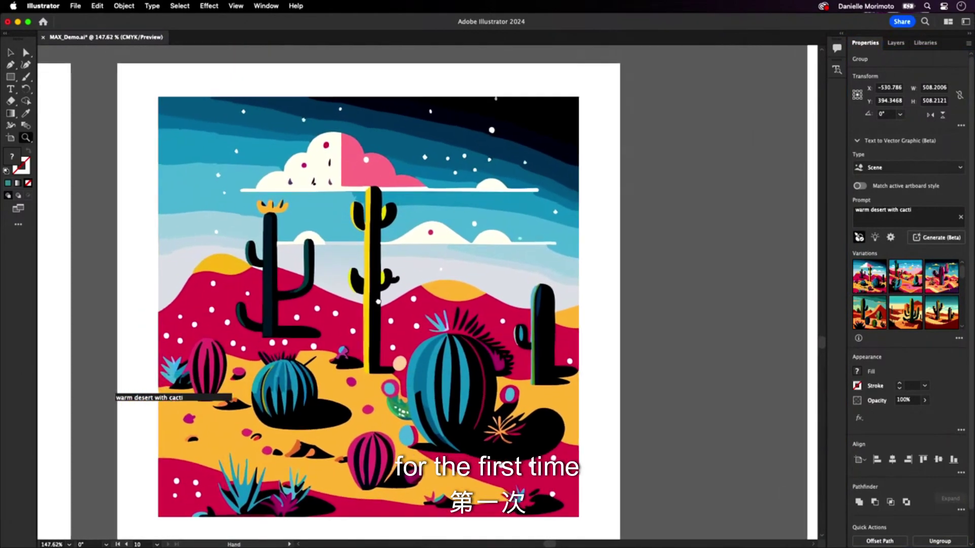
left_click_drag(249, 405, 283, 397)
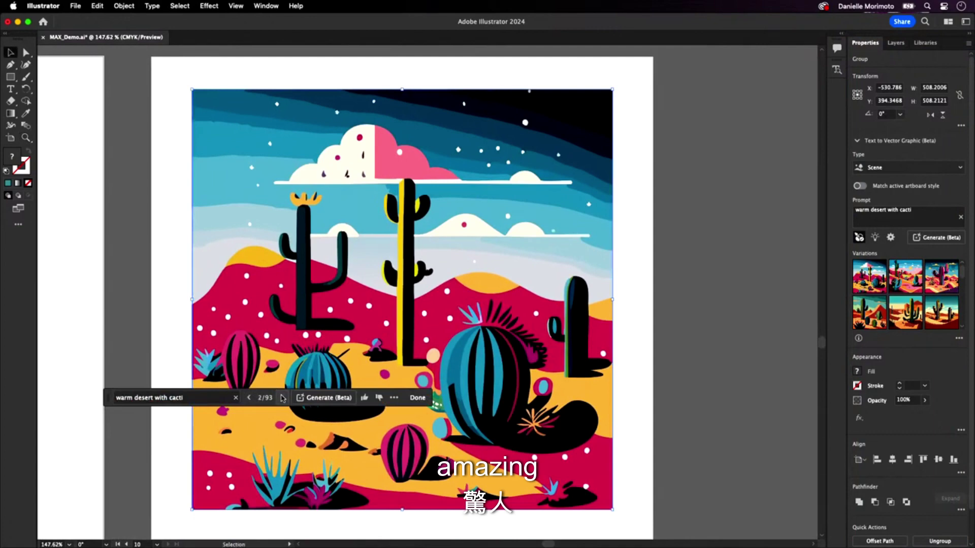
left_click(282, 397)
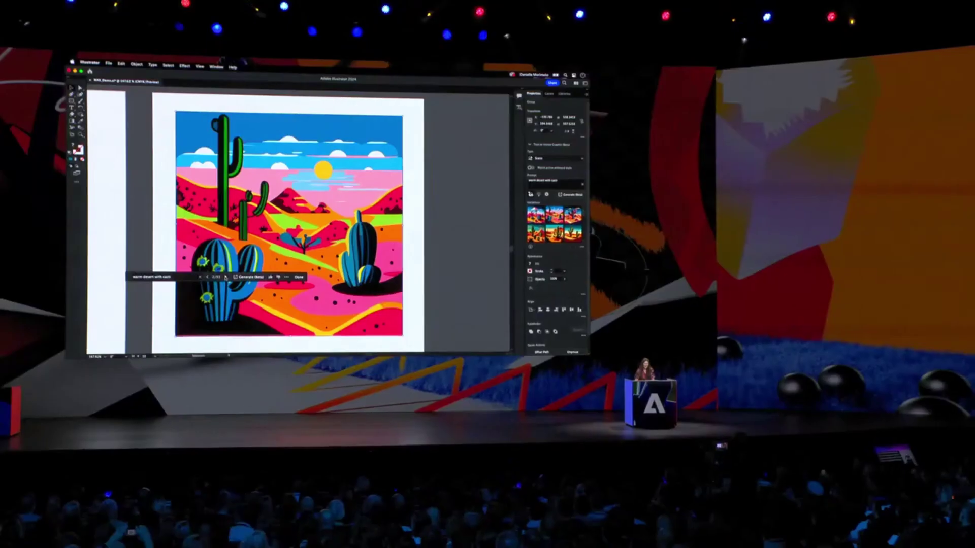
left_click(283, 397)
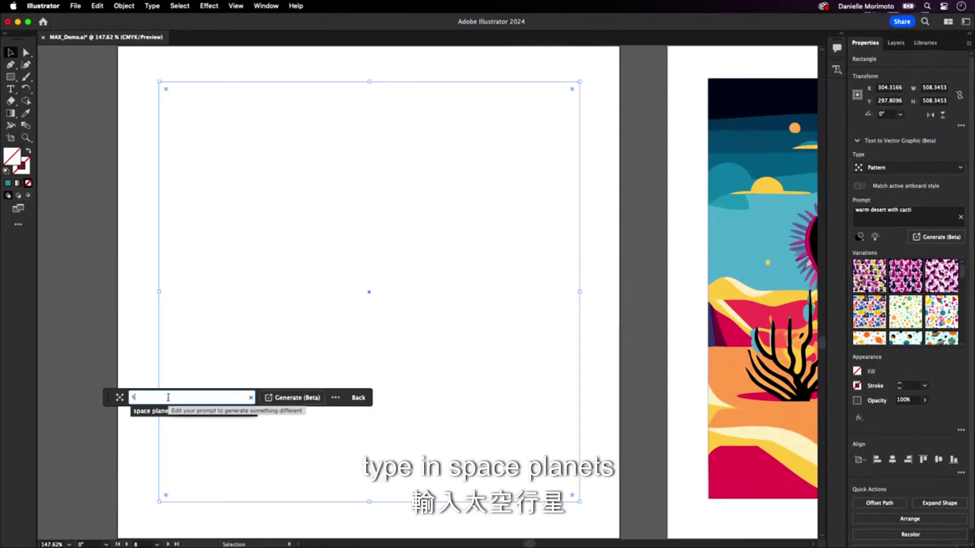
- Generate a 'space planets' pattern, choose variation 2, and open its options menu
left_click(151, 411)
left_click(294, 397)
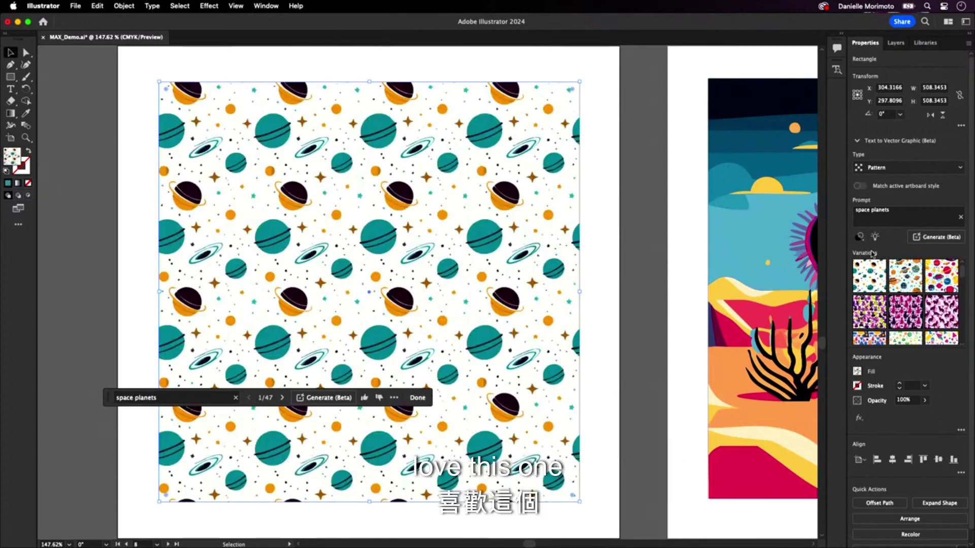
left_click(905, 279)
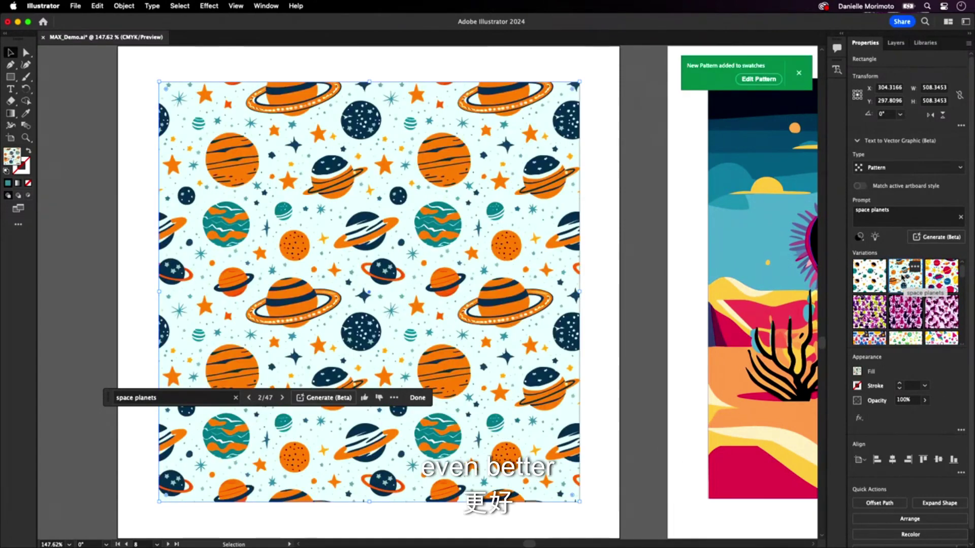
left_click(914, 266)
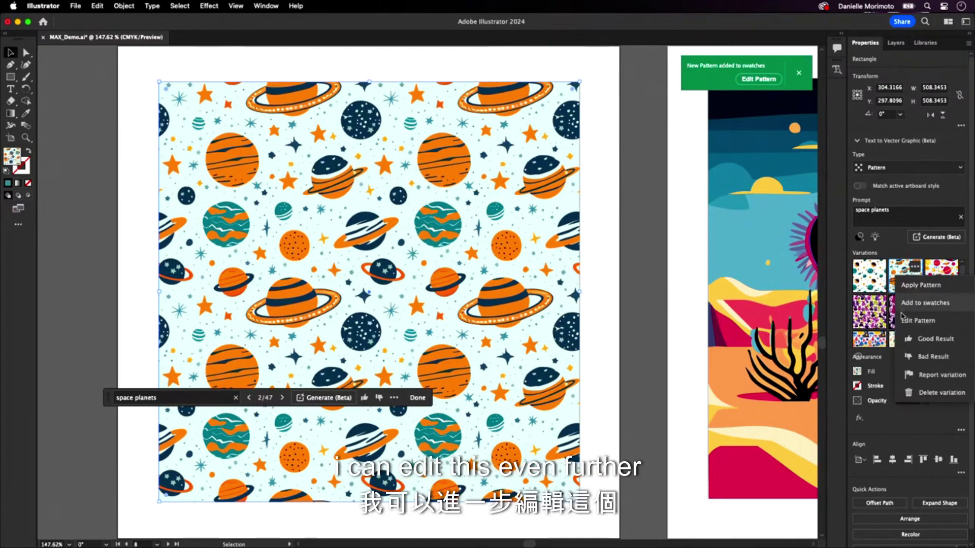
- Edit the space-planets pattern swatch and zoom into its tile
left_click(909, 320)
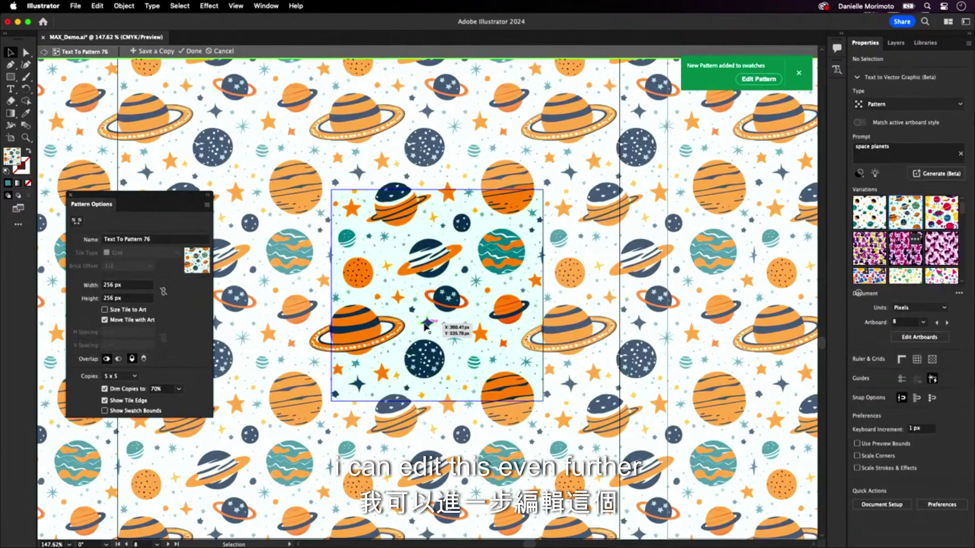
key("z")
left_click(475, 327)
key("super+y")
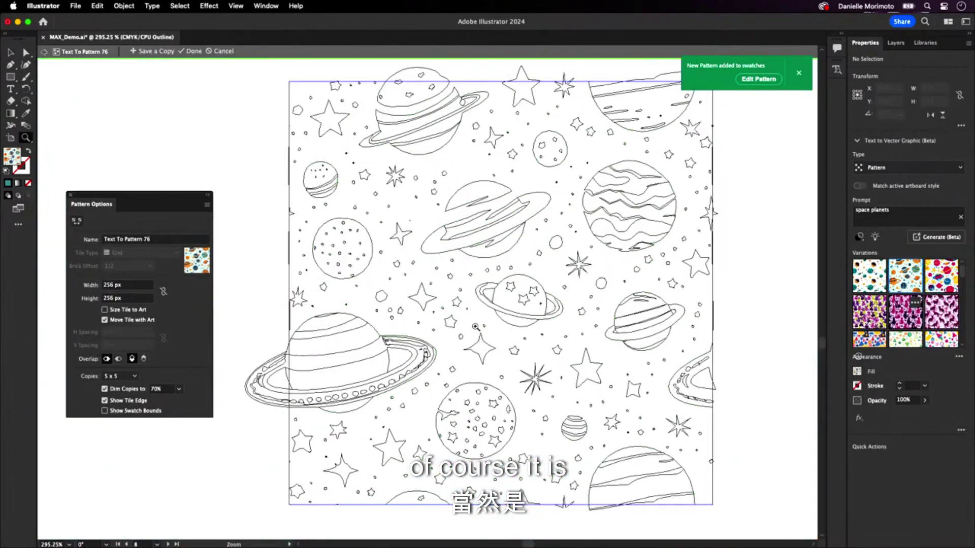
key("super+y")
key("v")
- Delete a small orange star and small dark planet from the tile, then finish editing
left_click(421, 298)
left_click(553, 148, "shift")
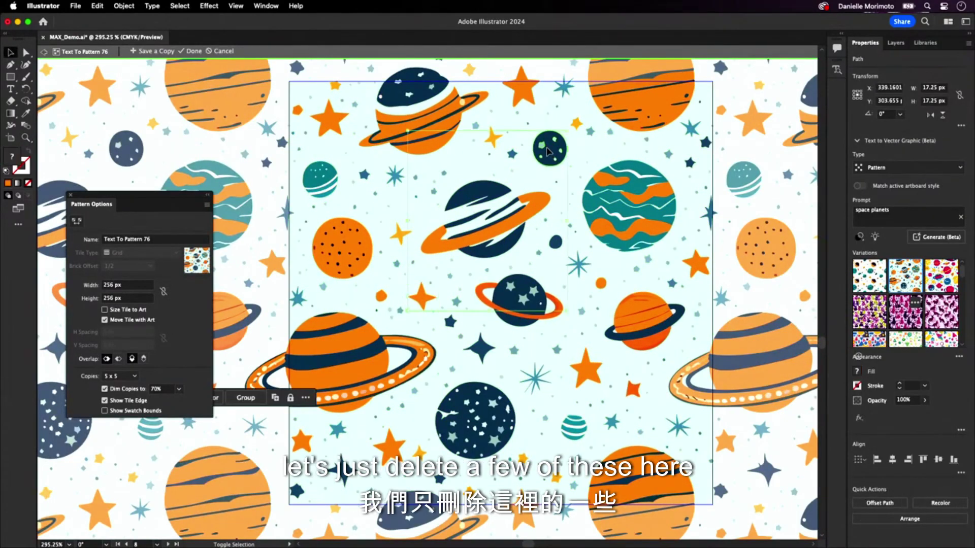
key("Delete")
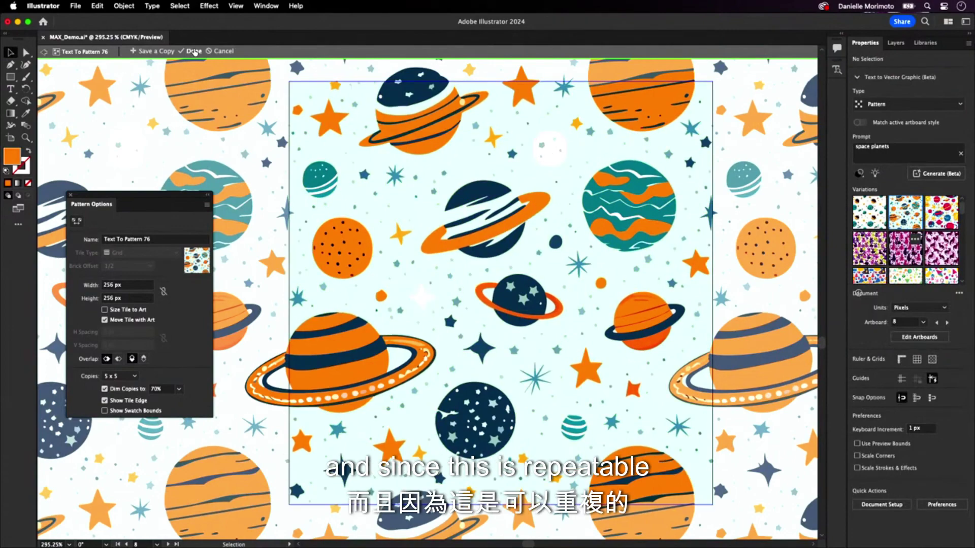
left_click(193, 51)
key("z")
left_click_drag(391, 234, 338, 220)
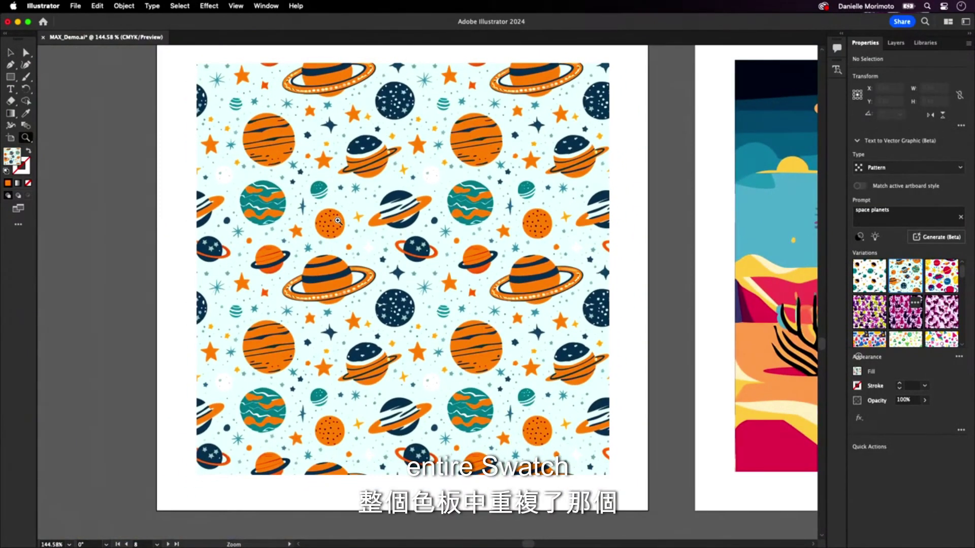